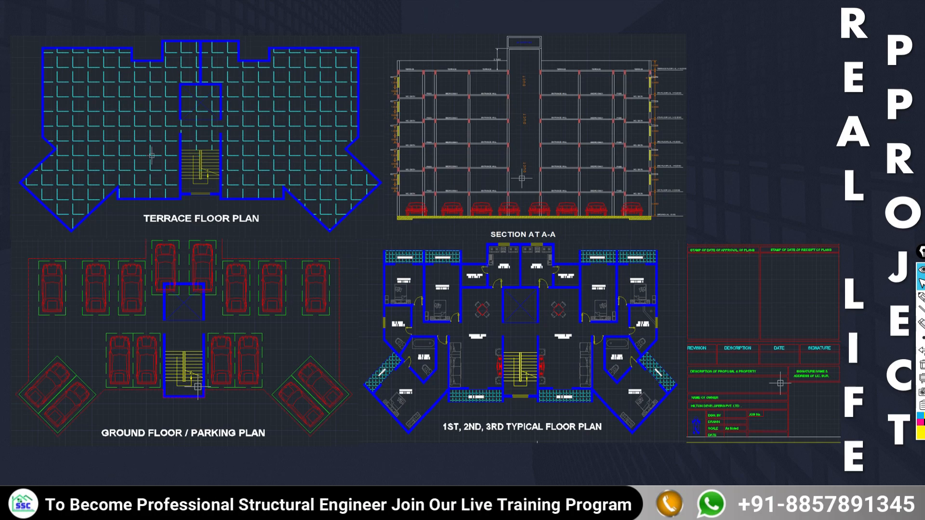
Leave the slide show, switch to the ALL IN ONE workbook in Excel and review the preliminary column size calculation from inputs to final depth.
key("Escape")
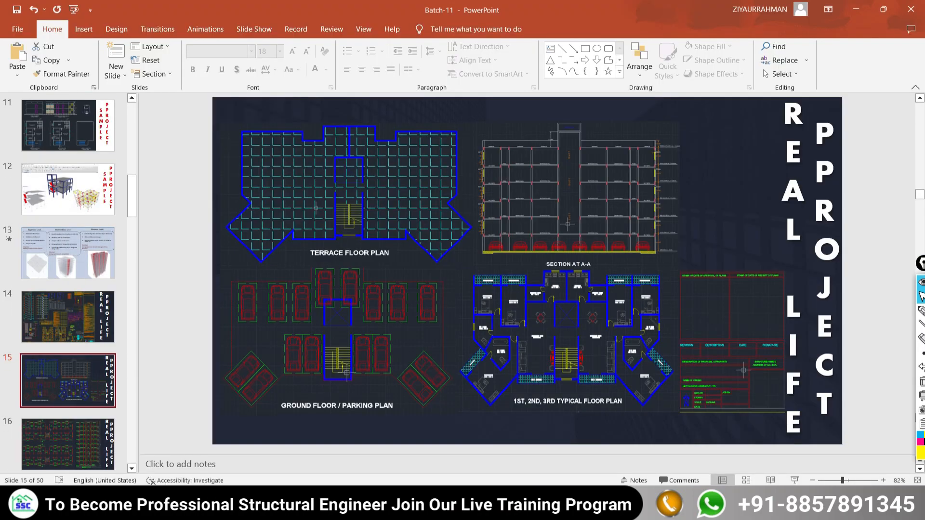
key("alt+Tab")
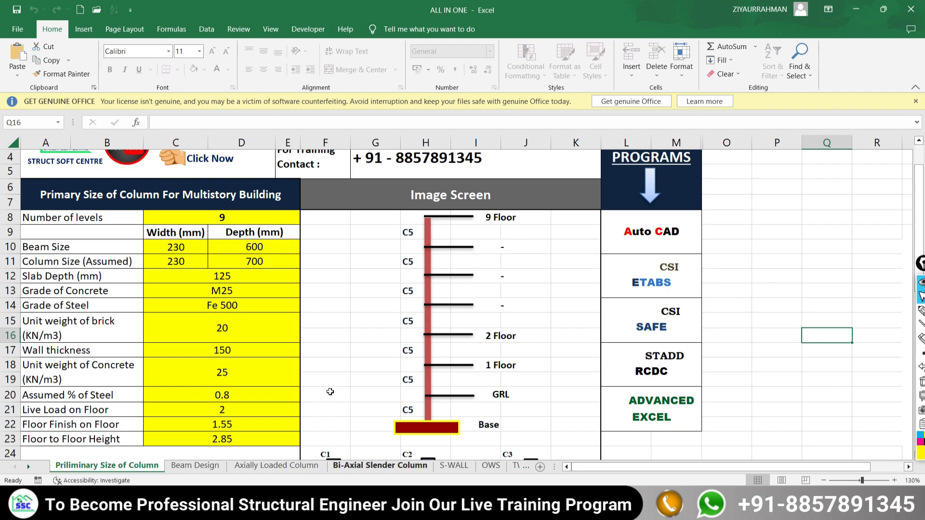
scroll(441, 341, "down", 1)
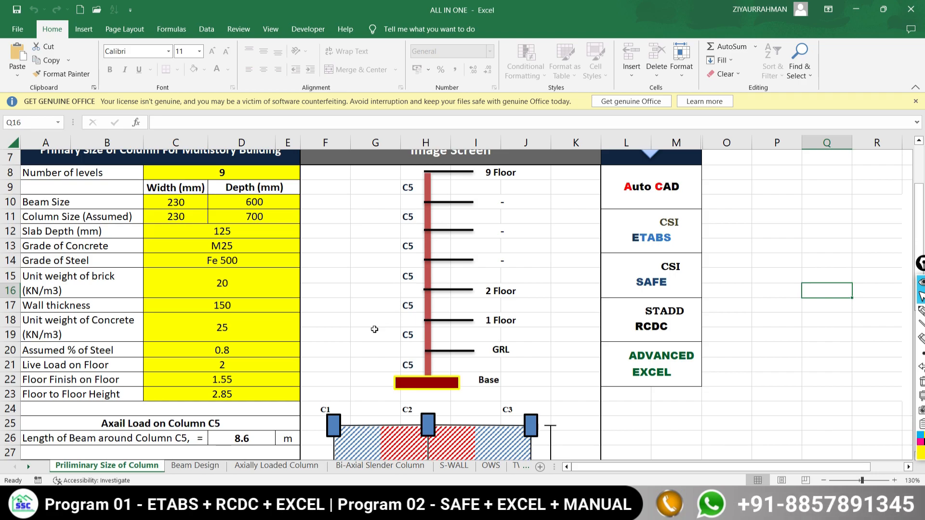
scroll(366, 292, "up", 2)
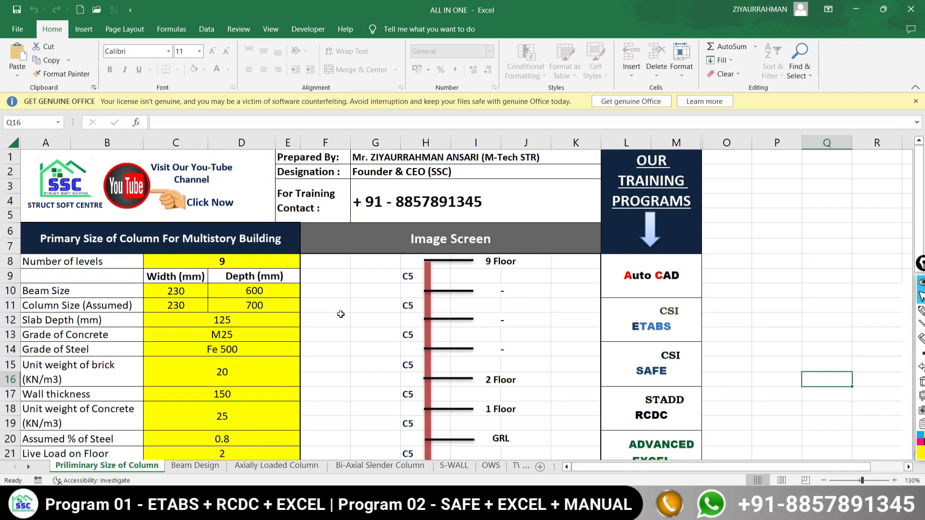
scroll(343, 310, "down", 7)
scroll(342, 346, "down", 2)
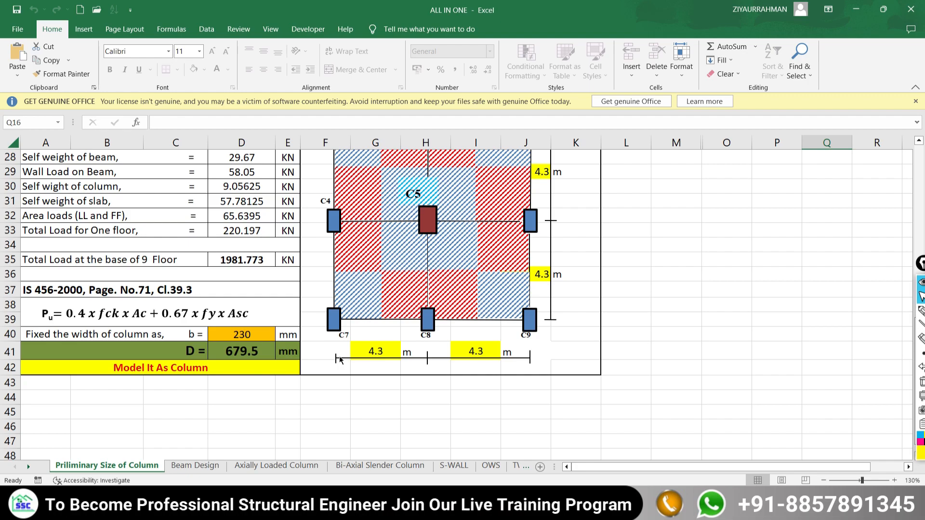
scroll(171, 271, "up", 8)
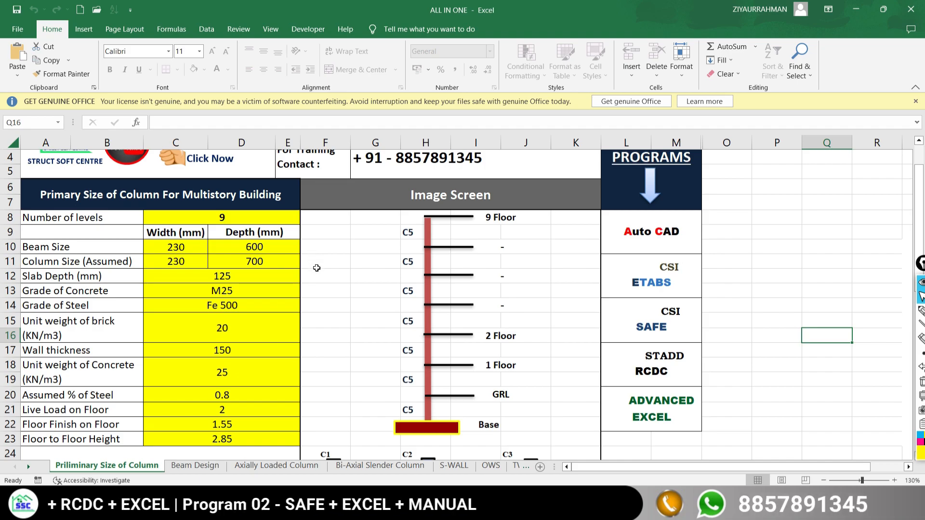
scroll(315, 268, "down", 5)
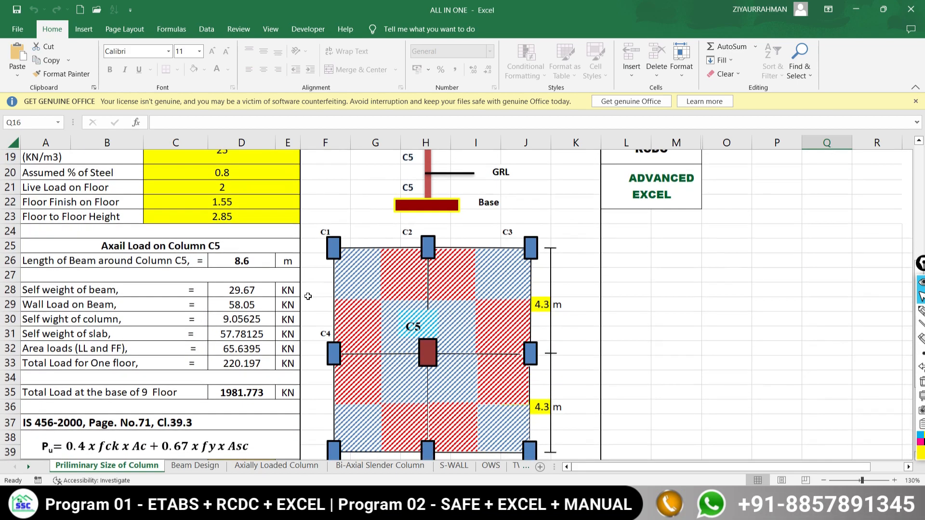
scroll(308, 296, "down", 5)
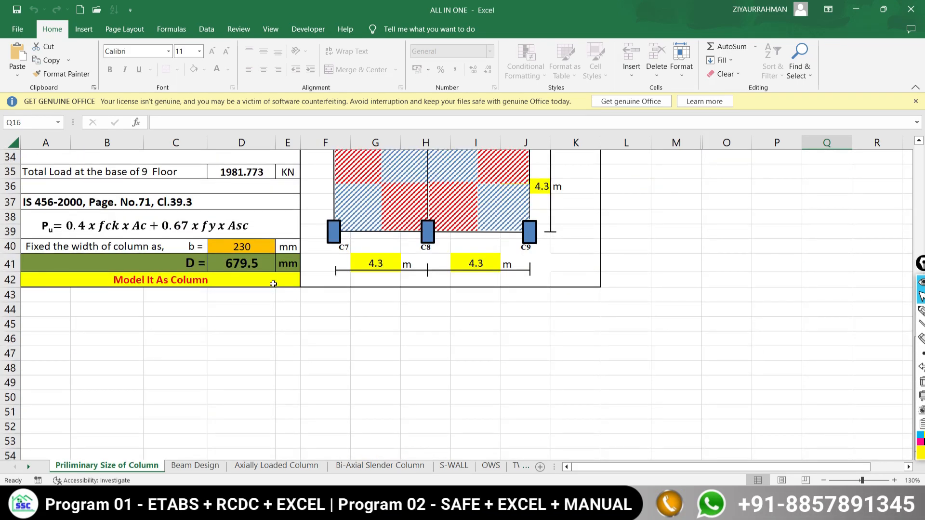
Switch back to PowerPoint, resume the slide show from the current slide and advance two slides to the structural framing plans.
left_click(270, 504)
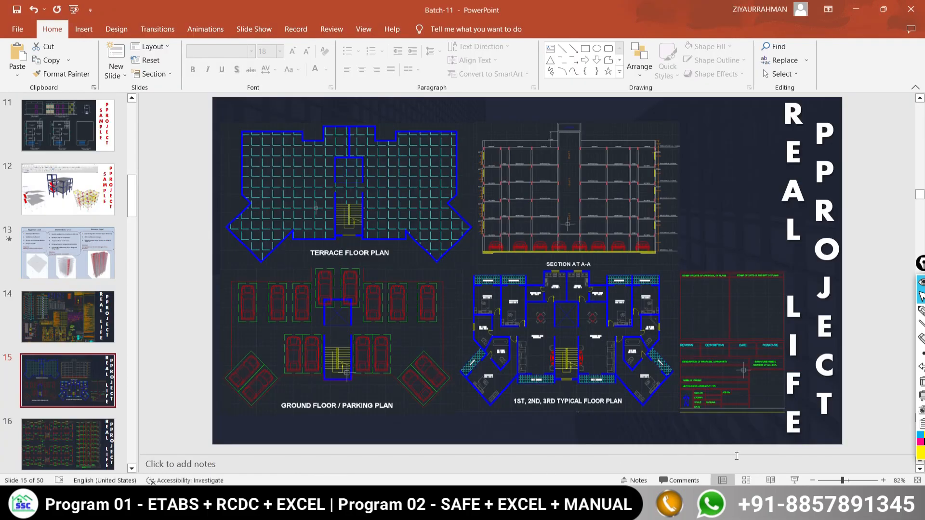
left_click(794, 480)
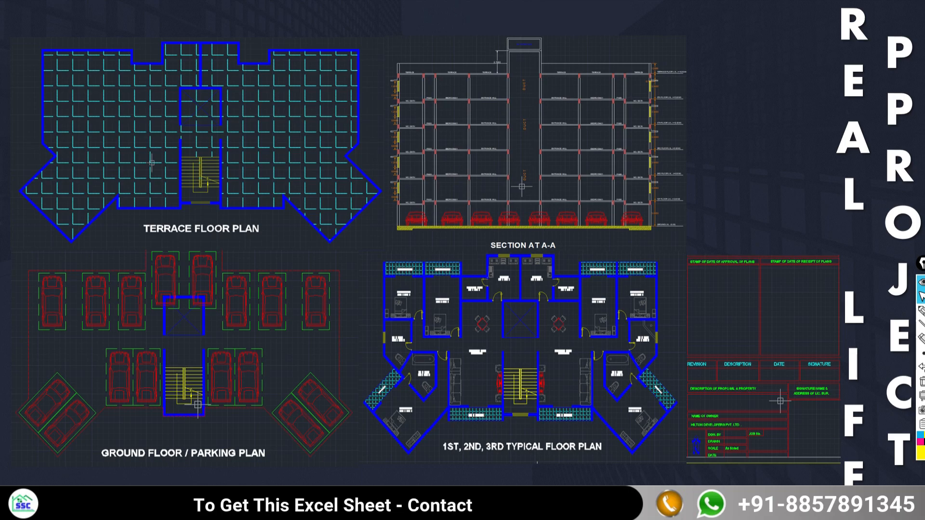
key("Right")
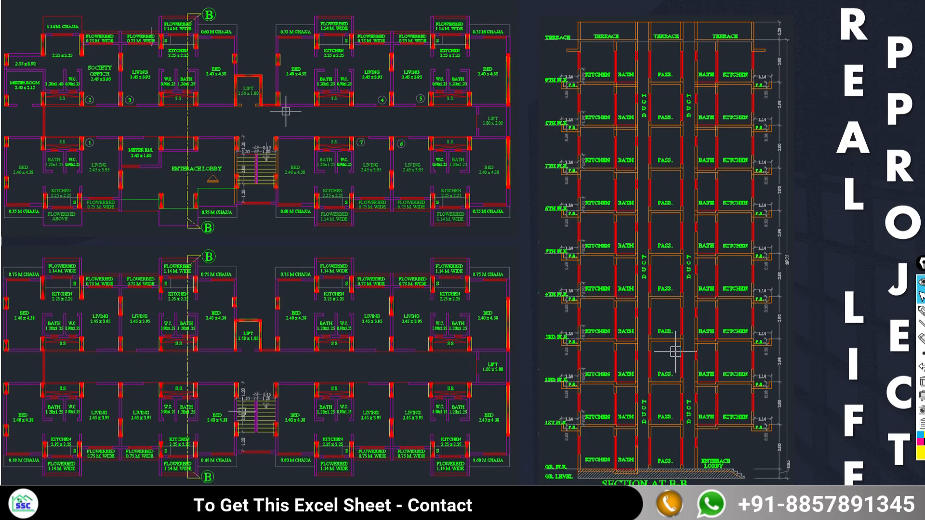
key("Right")
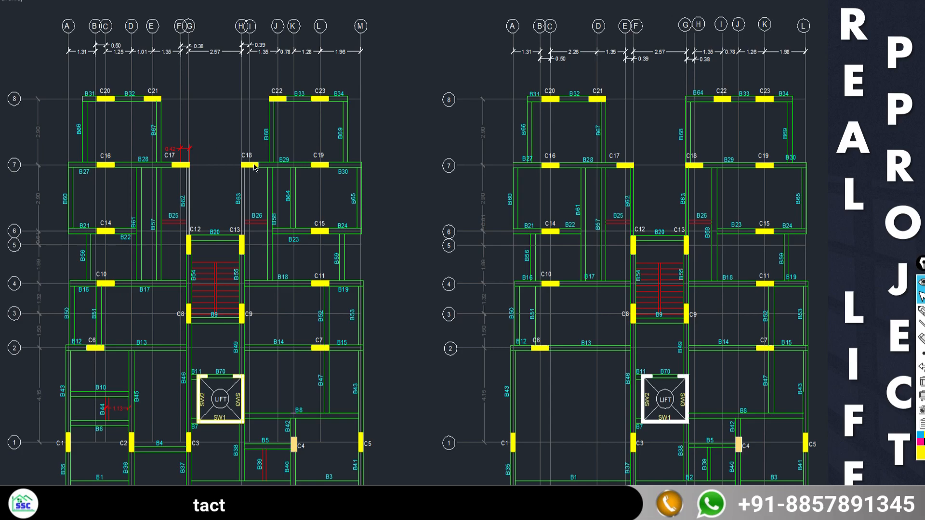
Circle column C22 on the first framing plan and column C21 on the second with the yellow annotation pen.
left_click(921, 311)
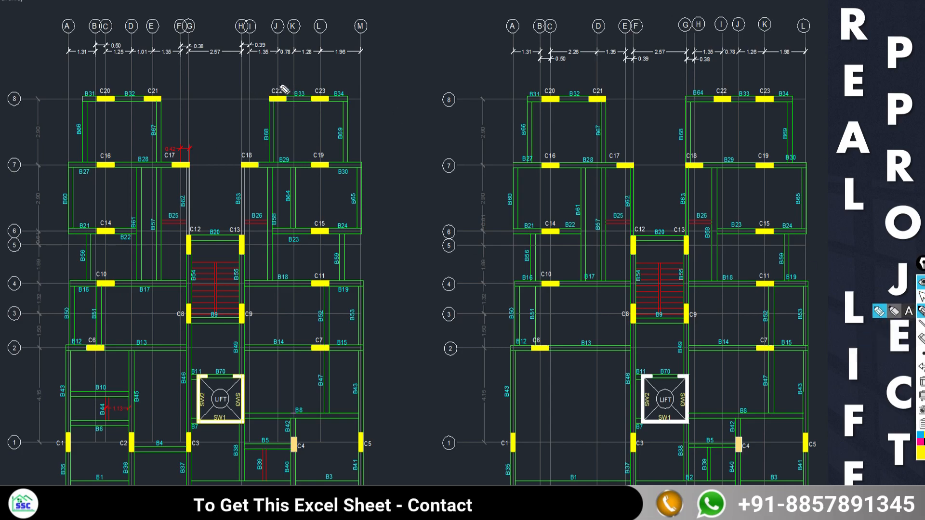
mouse_move(278, 82)
left_mouse_down()
mouse_move(263, 97)
mouse_move(264, 109)
mouse_move(289, 111)
mouse_move(291, 84)
left_mouse_up()
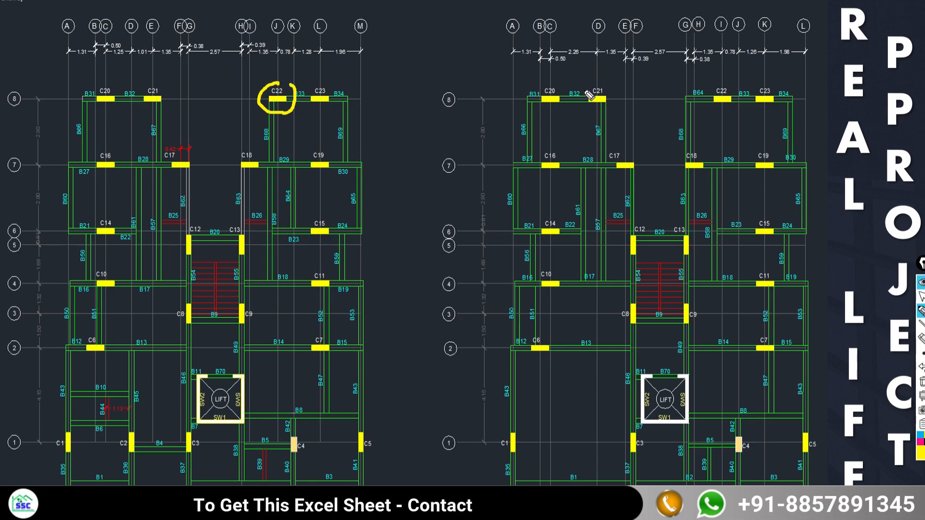
mouse_move(582, 87)
left_mouse_down()
mouse_move(609, 88)
mouse_move(616, 101)
mouse_move(591, 106)
mouse_move(587, 84)
left_mouse_up()
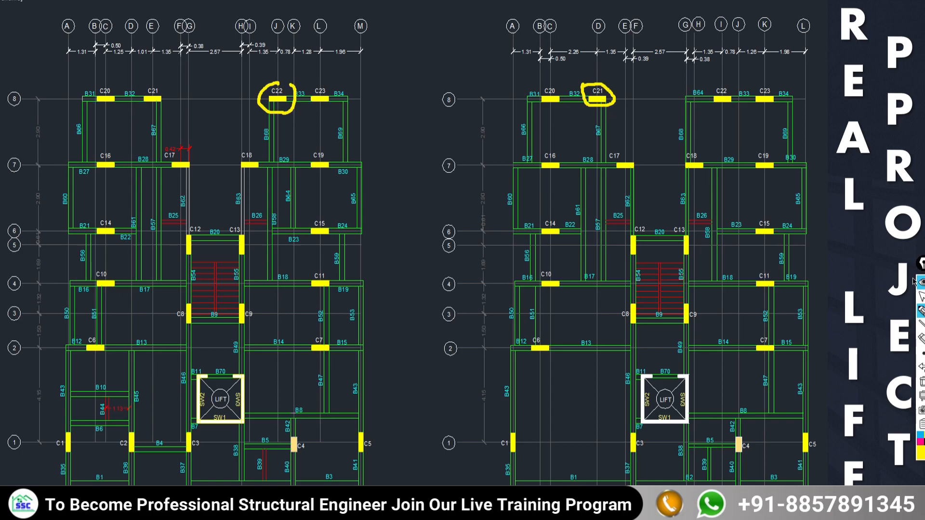
Clear the annotation circles from the framing plans and return to the normal cursor.
left_click(921, 296)
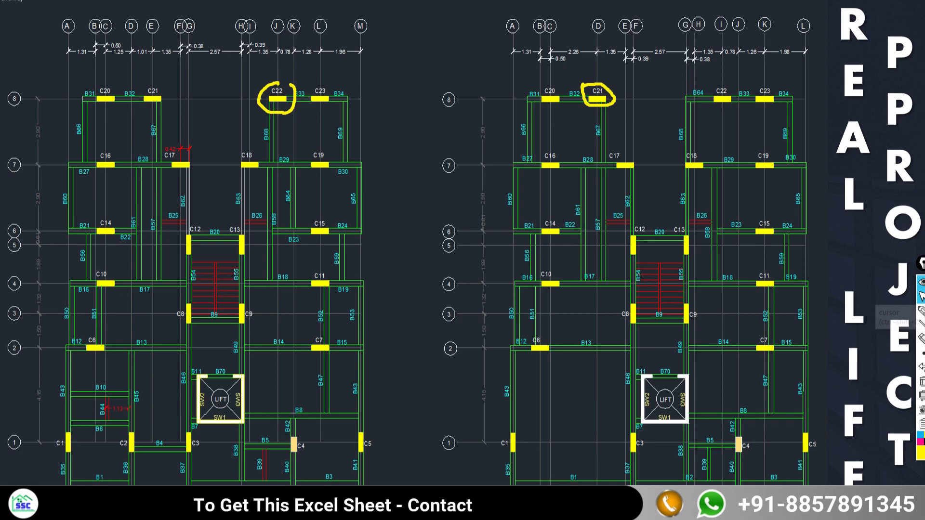
left_click(922, 381)
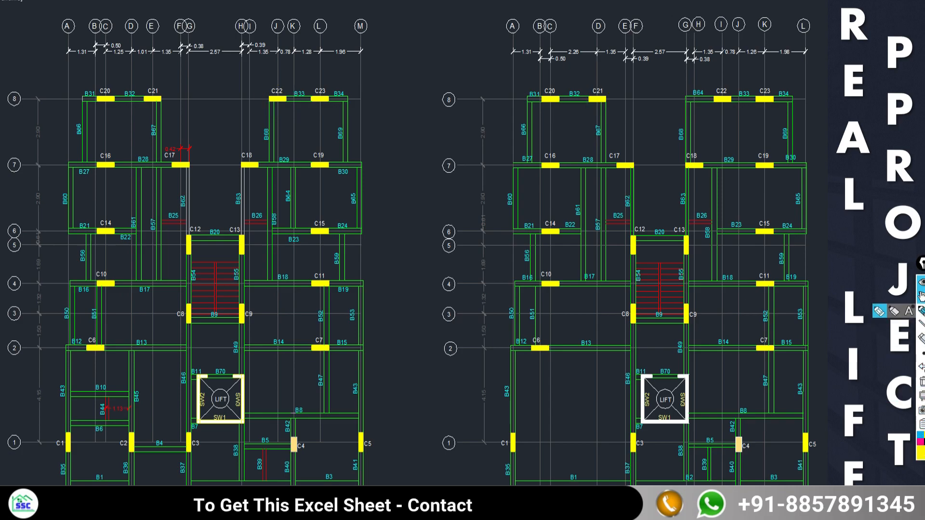
left_click(921, 295)
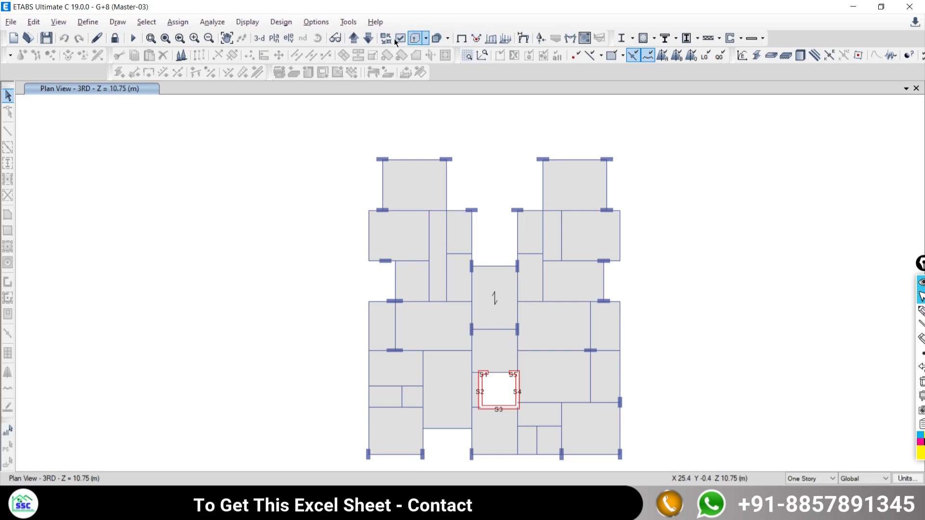
Adjust the ETABS view options and display the plan view of the 4TH story.
left_click(400, 38)
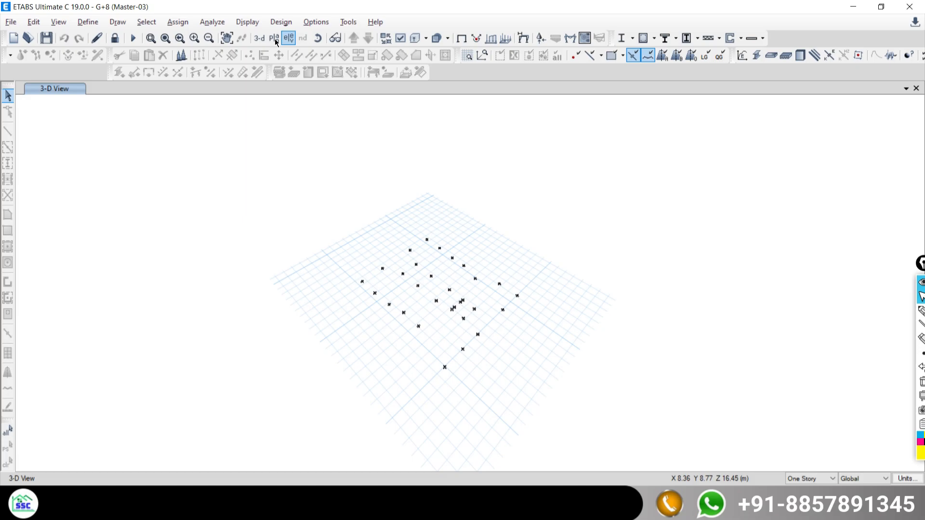
left_click(274, 38)
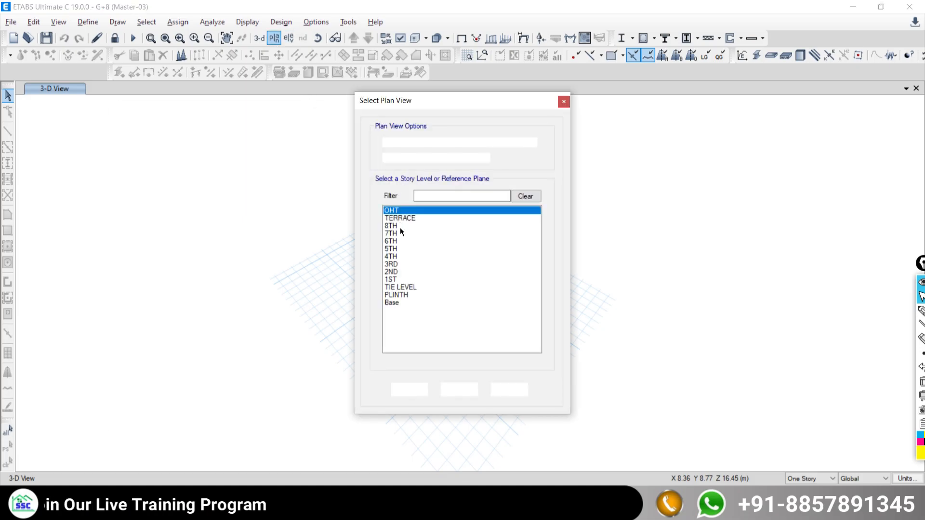
left_click(399, 255)
left_click(504, 394)
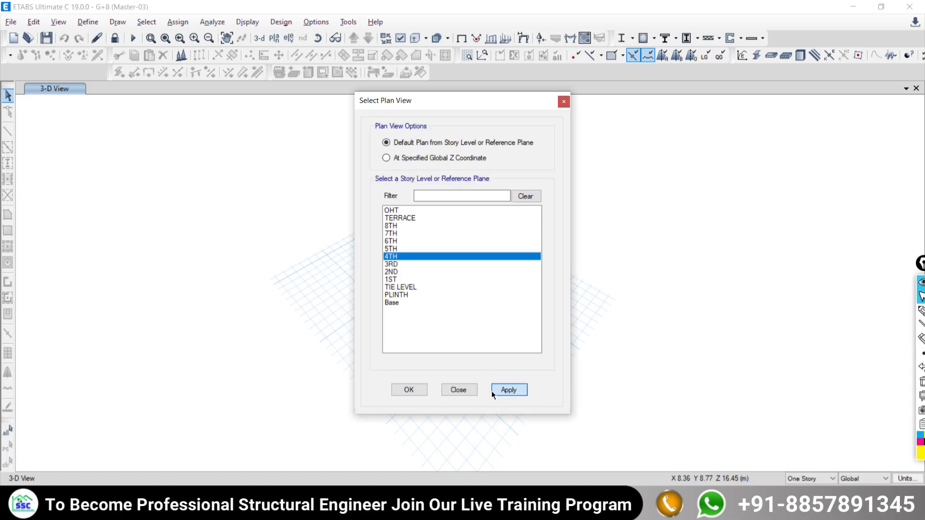
left_click(459, 389)
Show the grid lines and columns in the 4TH story plan, keeping beams, floors and walls hidden, and switch to the 3-D view.
right_click(147, 231)
left_click(185, 283)
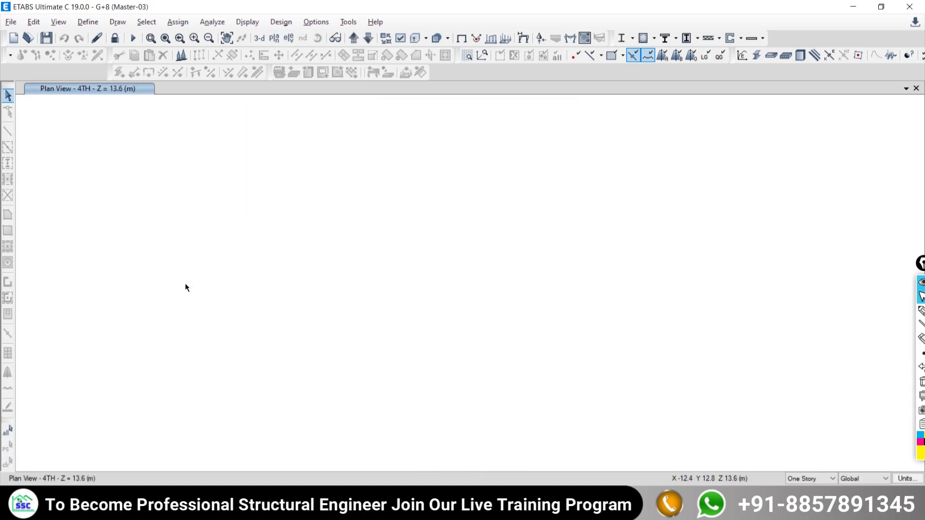
middle_click_drag(485, 206, 464, 196)
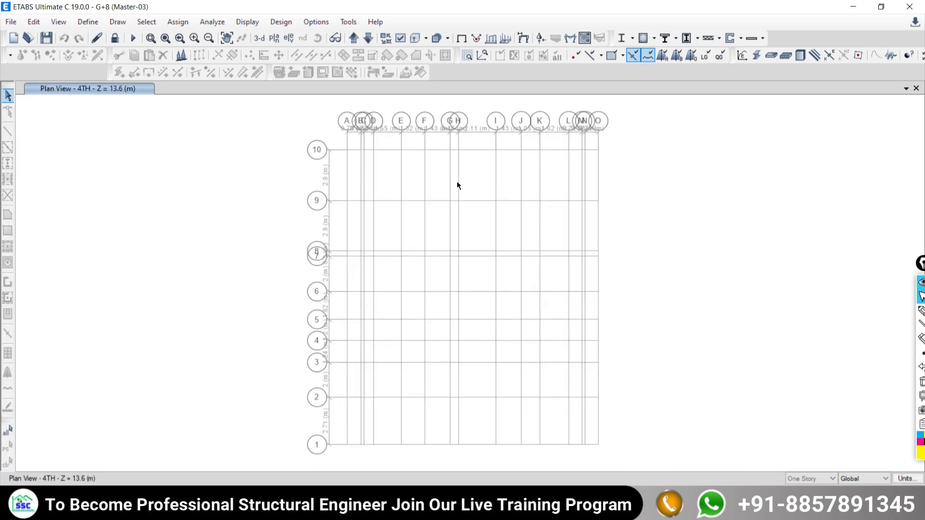
left_click(399, 38)
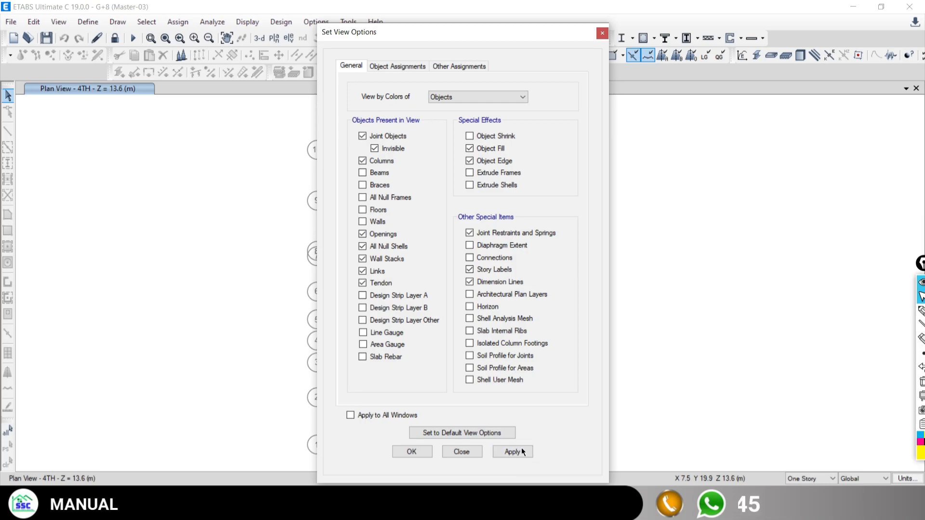
left_click(456, 453)
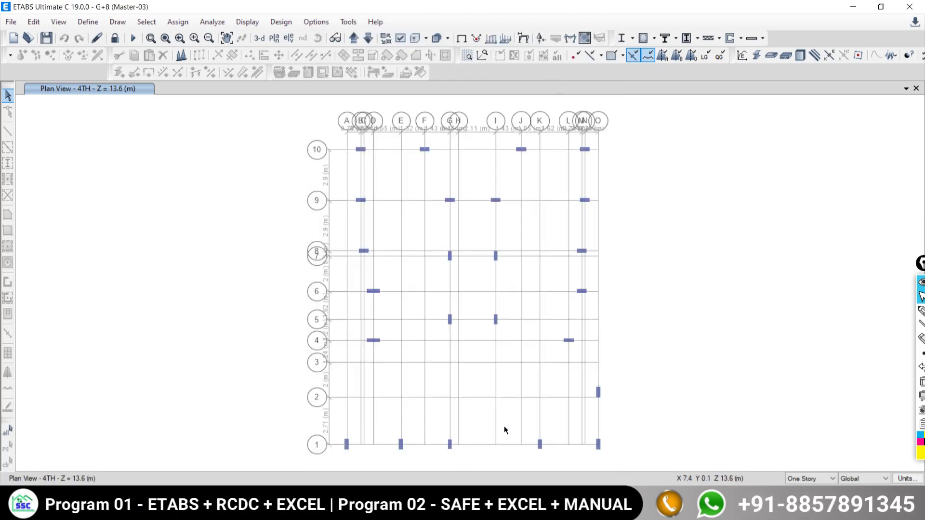
left_click(259, 39)
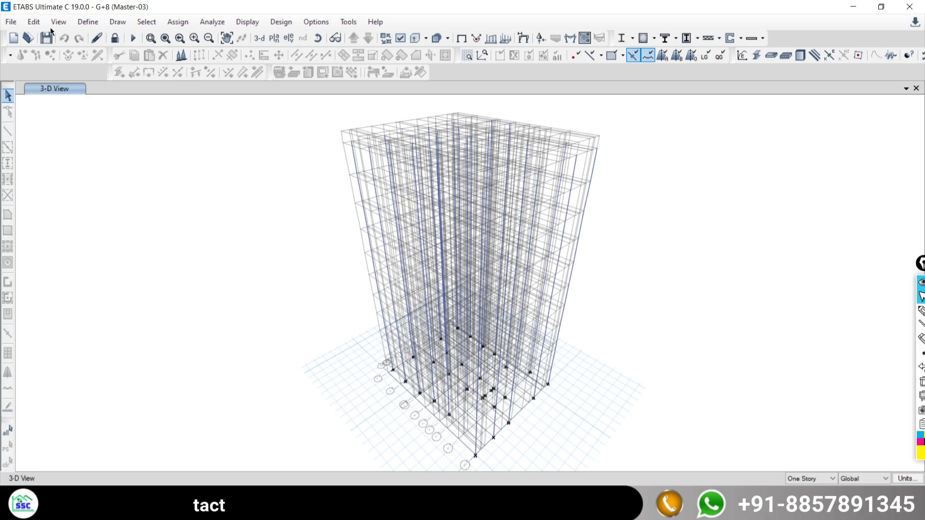
Open the frame section definitions for a brief look and close them without changes.
left_click(88, 22)
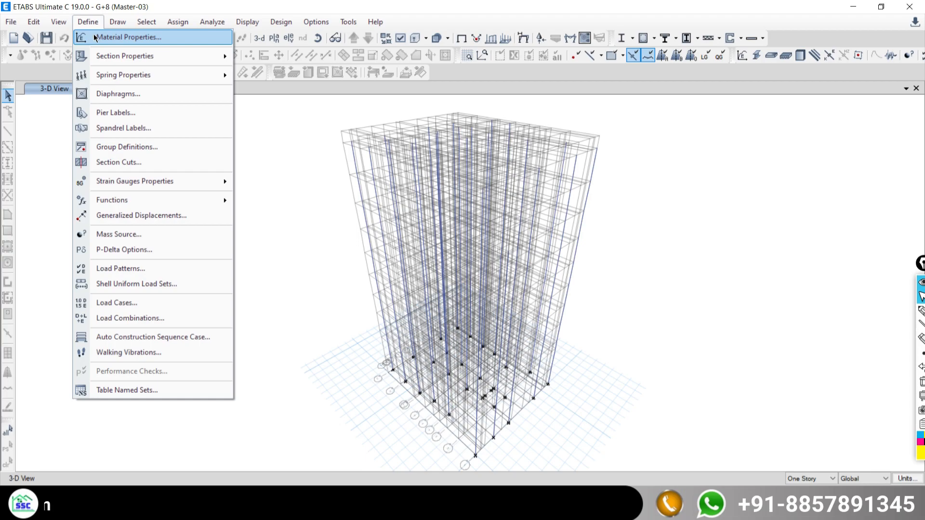
mouse_move(144, 56)
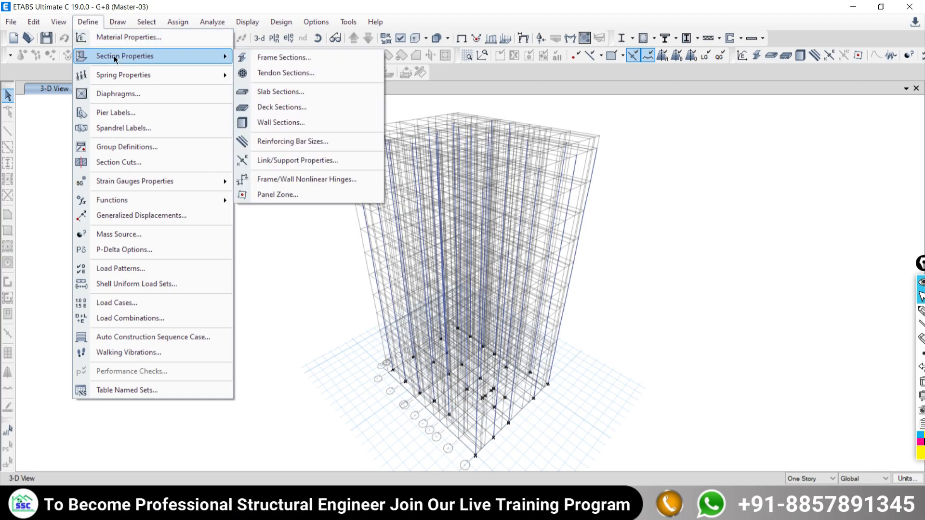
left_click(255, 58)
left_click(625, 92)
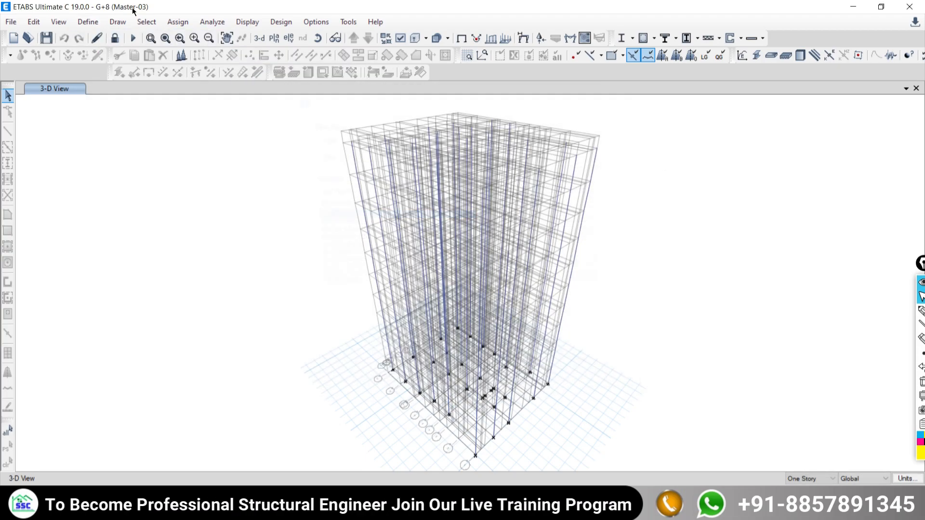
Examine the property data of slab section SB125, including its material, modeling type and thickness, and close the slab definitions without changes.
left_click(87, 22)
mouse_move(145, 56)
left_click(291, 93)
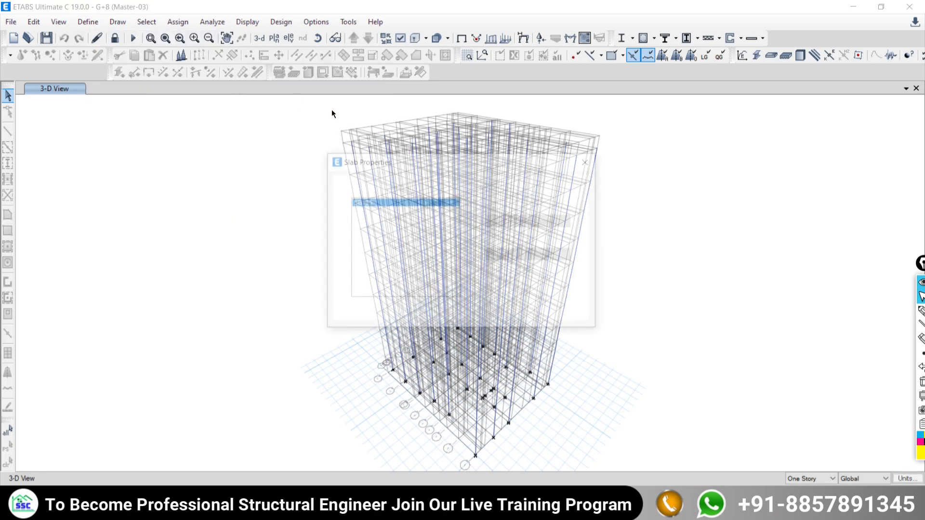
left_click(503, 242)
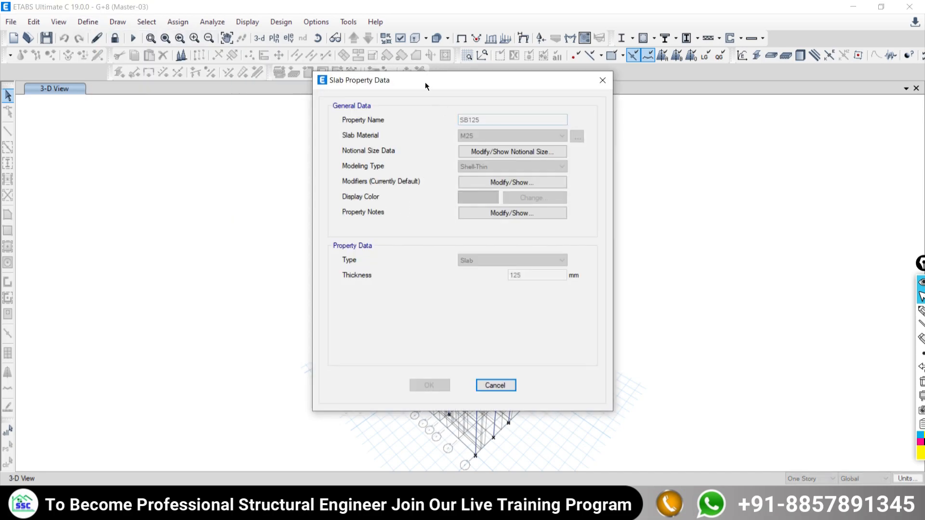
left_click_drag(426, 80, 114, 44)
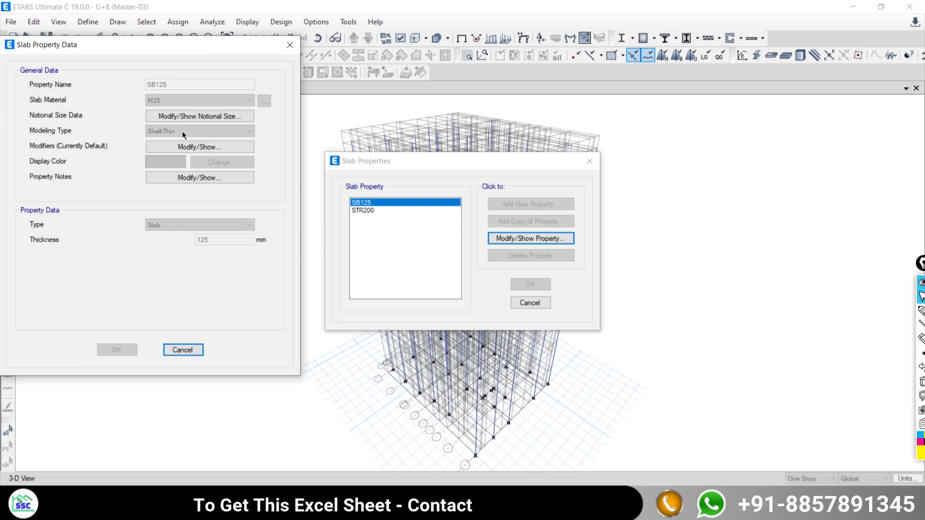
left_click(192, 352)
left_click(542, 303)
left_click(78, 23)
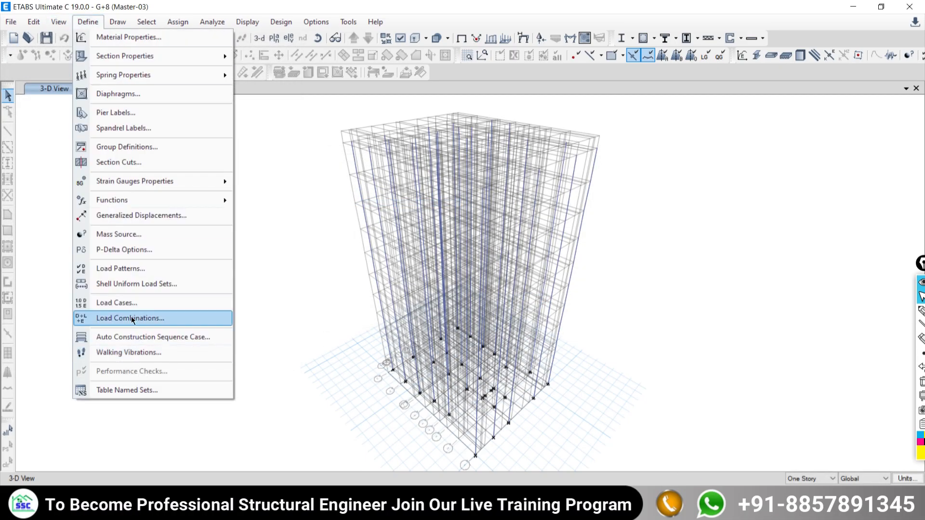
left_click(296, 5)
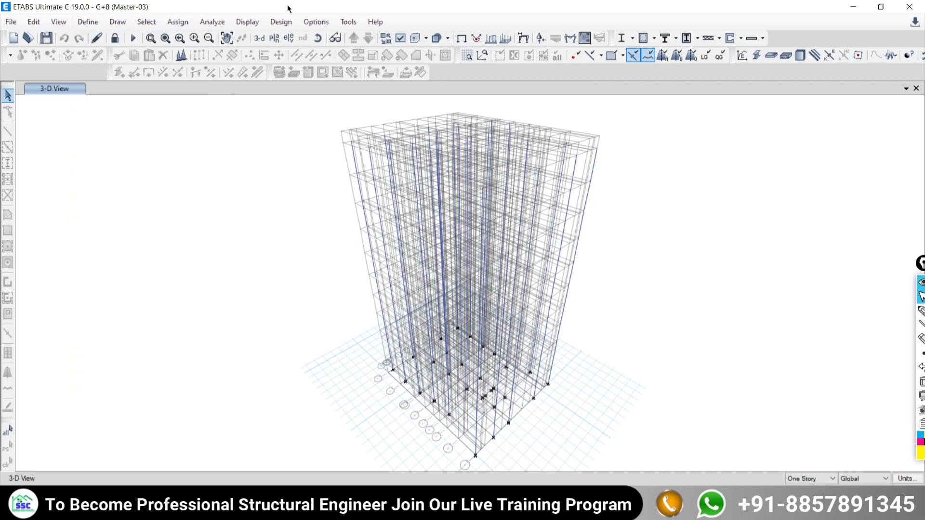
left_click(301, 19)
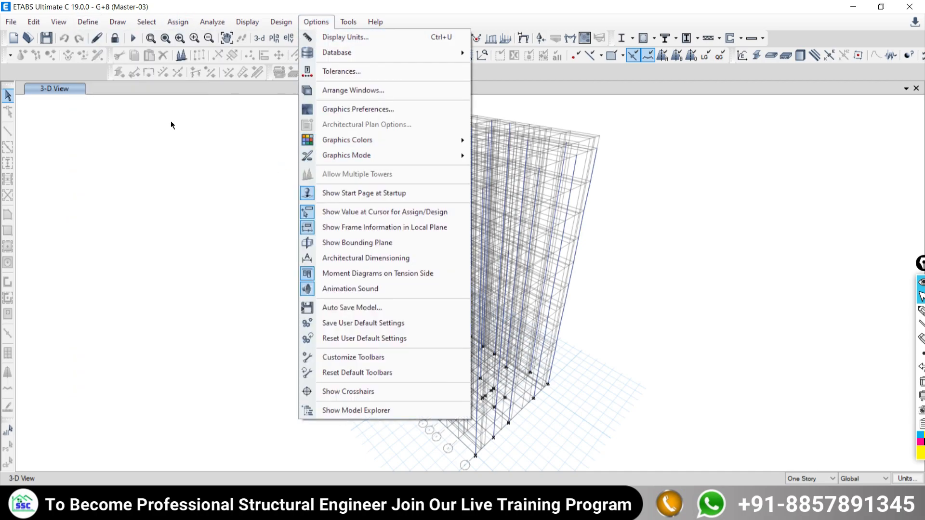
Show the columns as extruded solids in the 3-D view and turn on the display of beams.
left_click(316, 21)
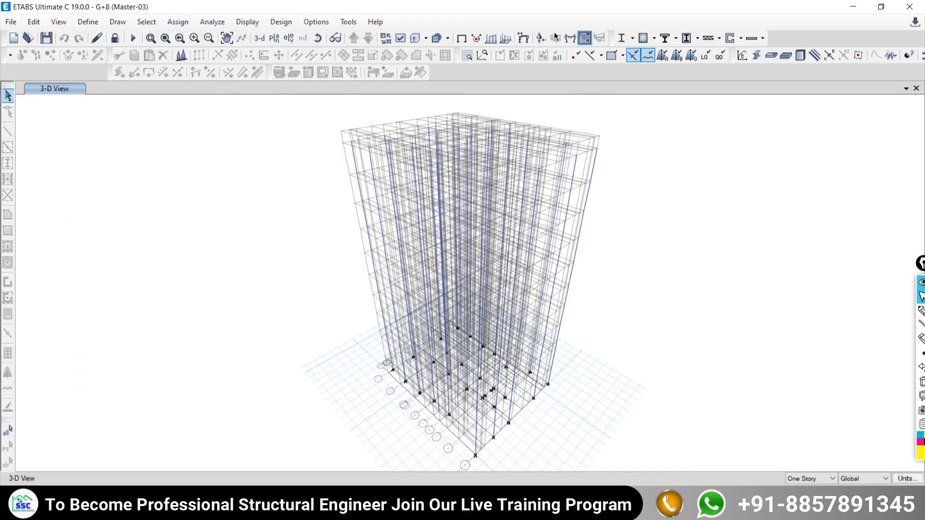
left_click(414, 38)
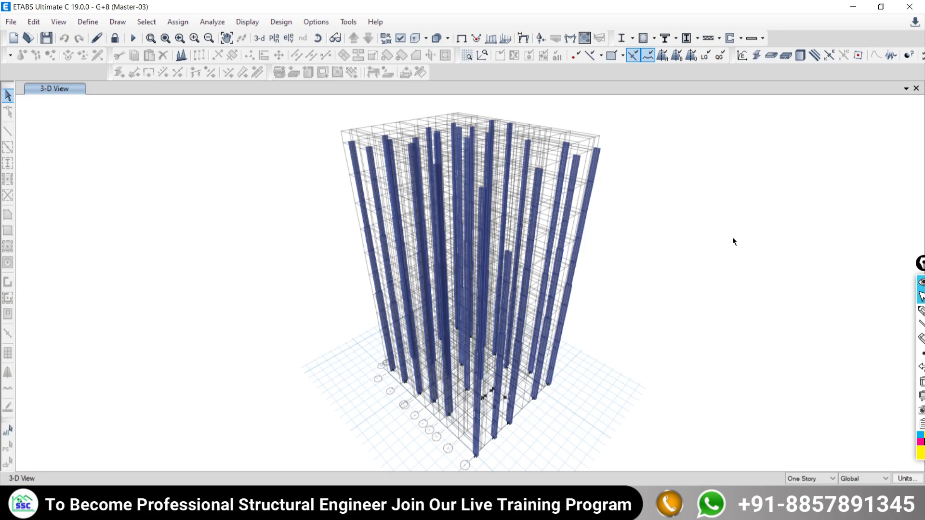
left_click(400, 38)
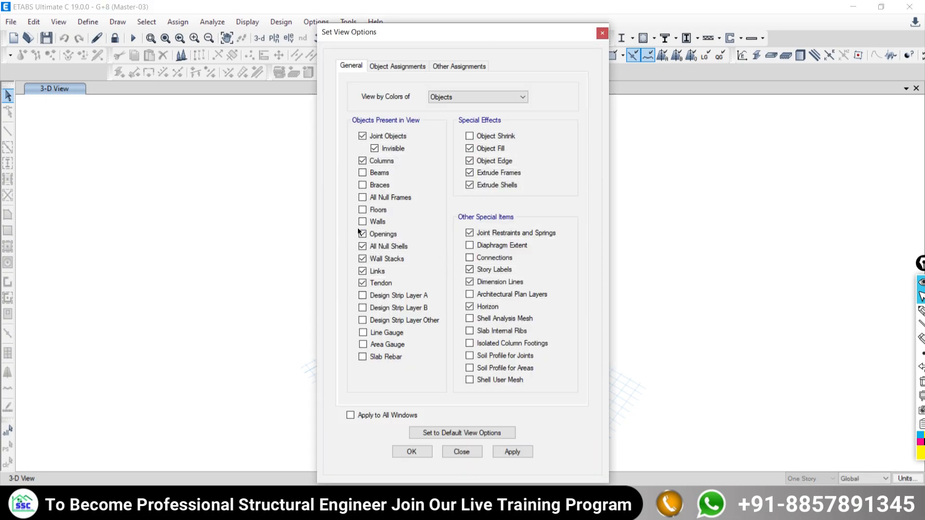
left_click(503, 454)
left_click(461, 452)
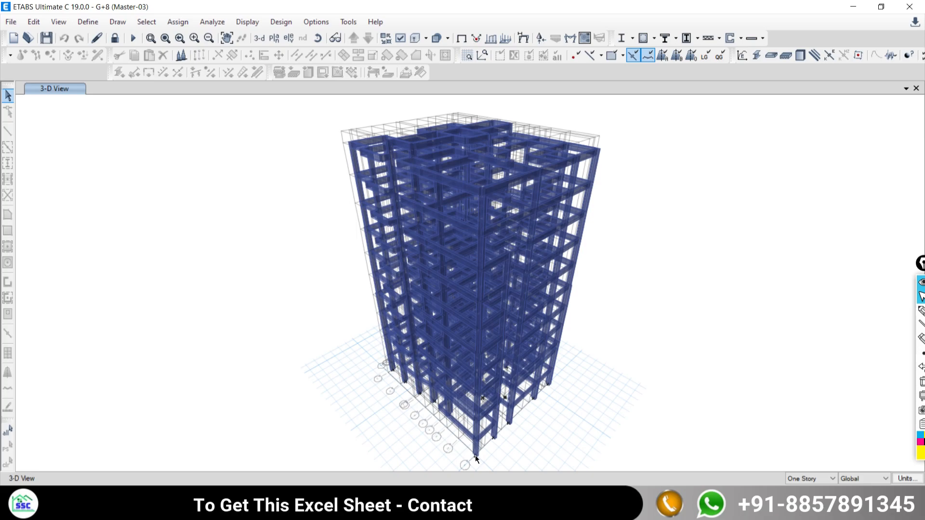
Turn on the display of braces, floors, null frames and walls in the extruded 3-D view.
left_click(399, 39)
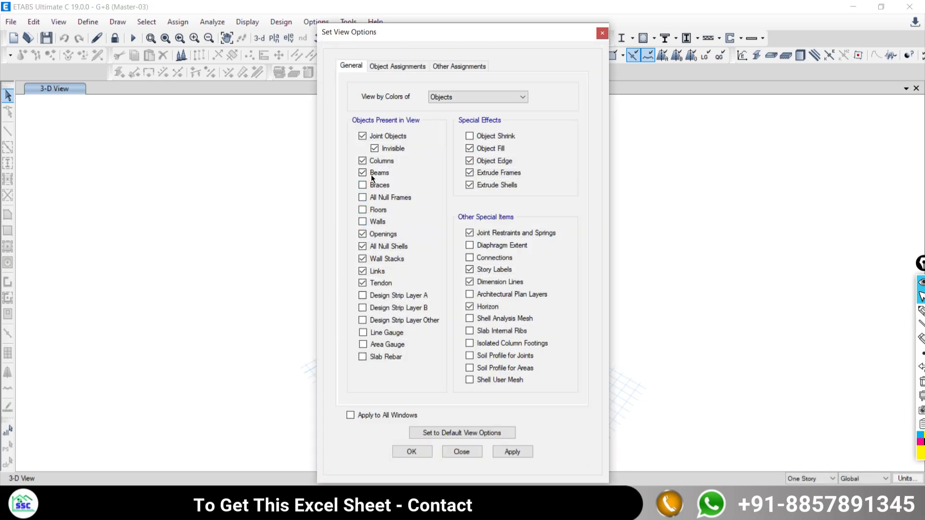
left_click(511, 453)
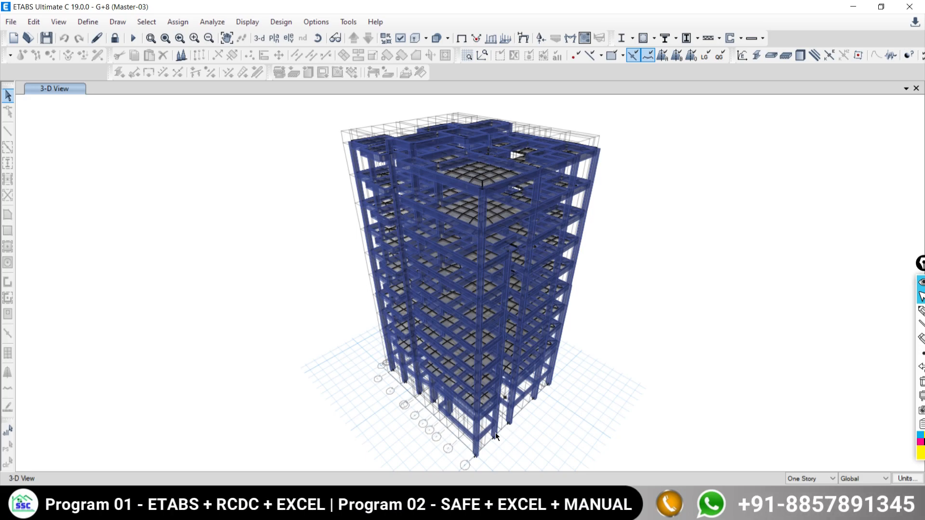
left_click(401, 38)
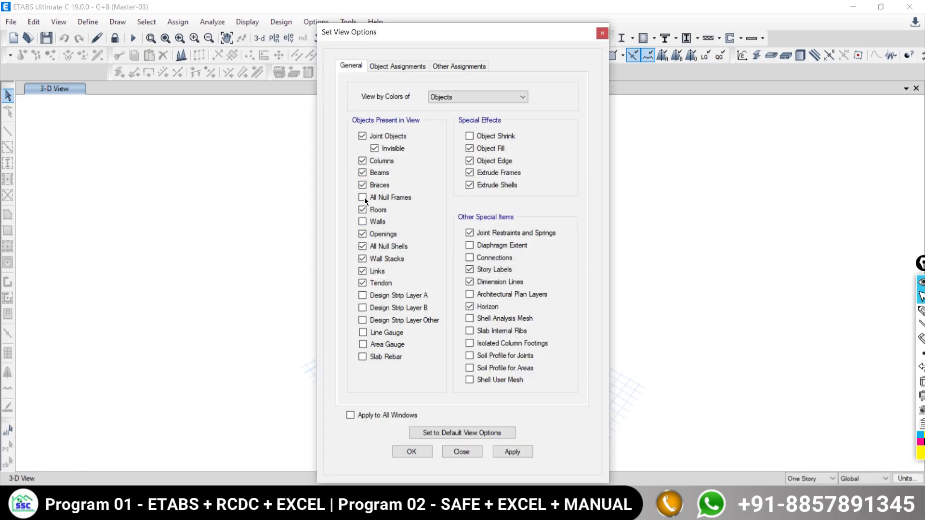
left_click(513, 453)
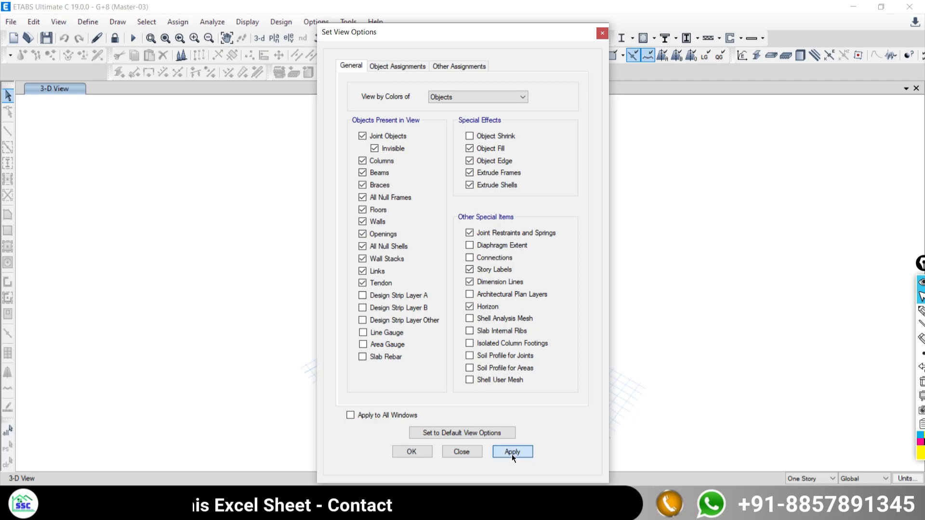
left_click(417, 452)
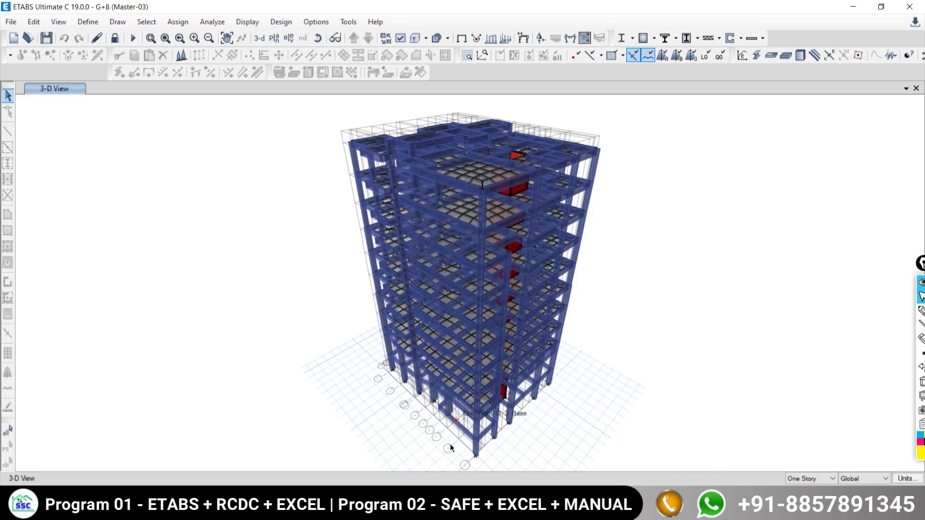
left_click(424, 504)
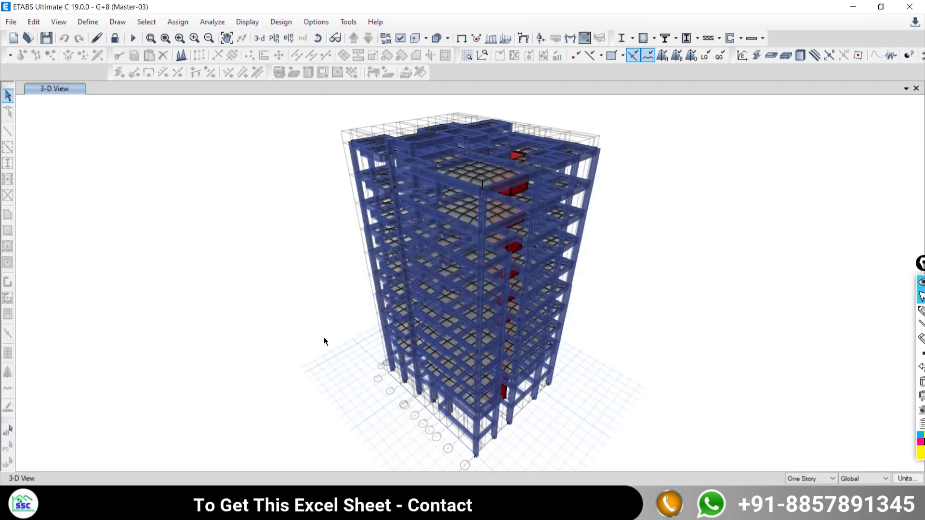
Return the model to the unextruded view and display the frame loads of the SIDL load pattern.
left_click(461, 39)
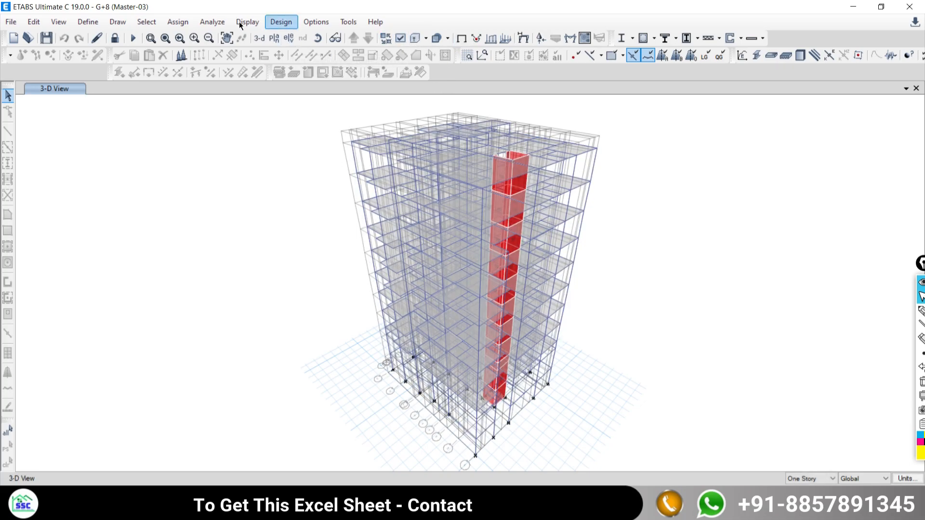
left_click(247, 23)
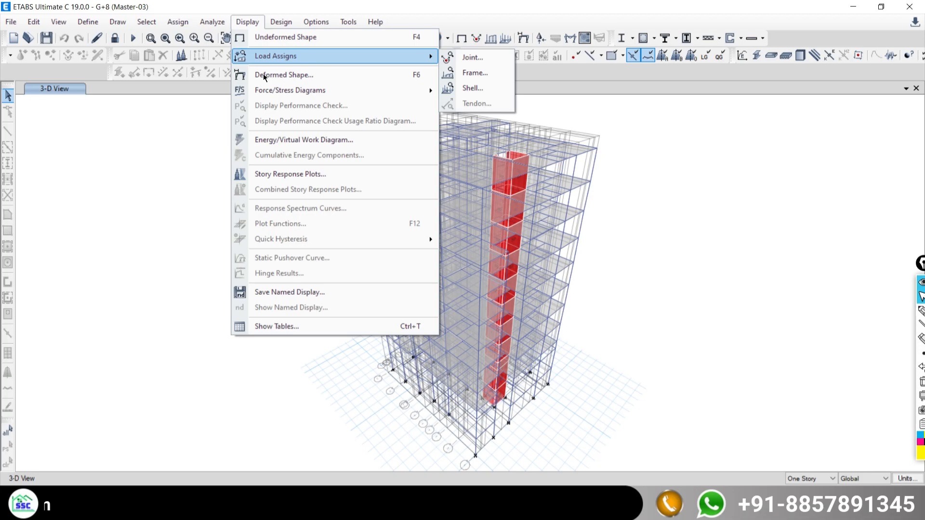
mouse_move(270, 55)
left_click(471, 73)
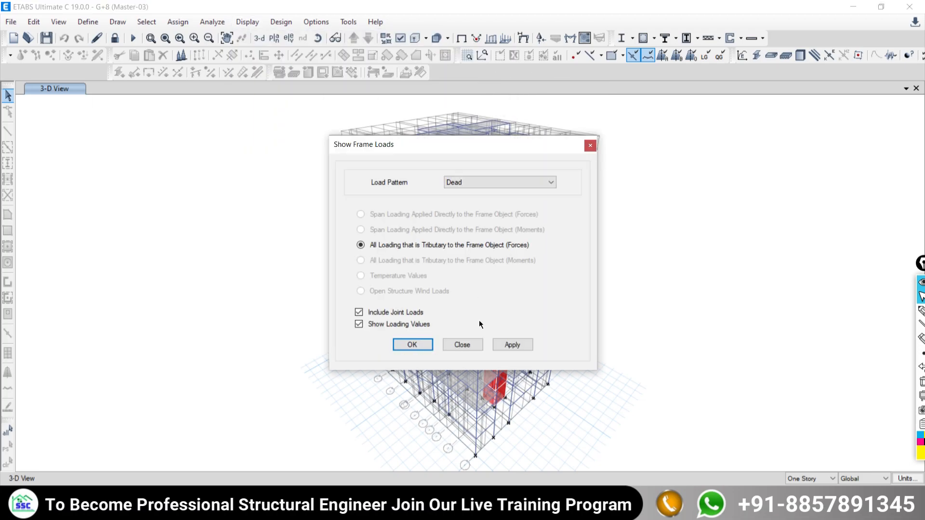
left_click(458, 186)
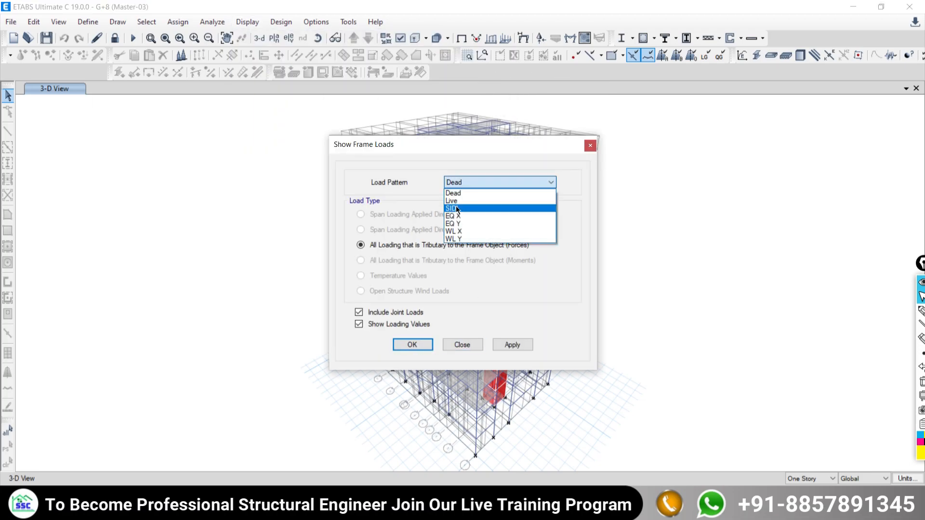
left_click(460, 210)
left_click(508, 344)
left_click(474, 347)
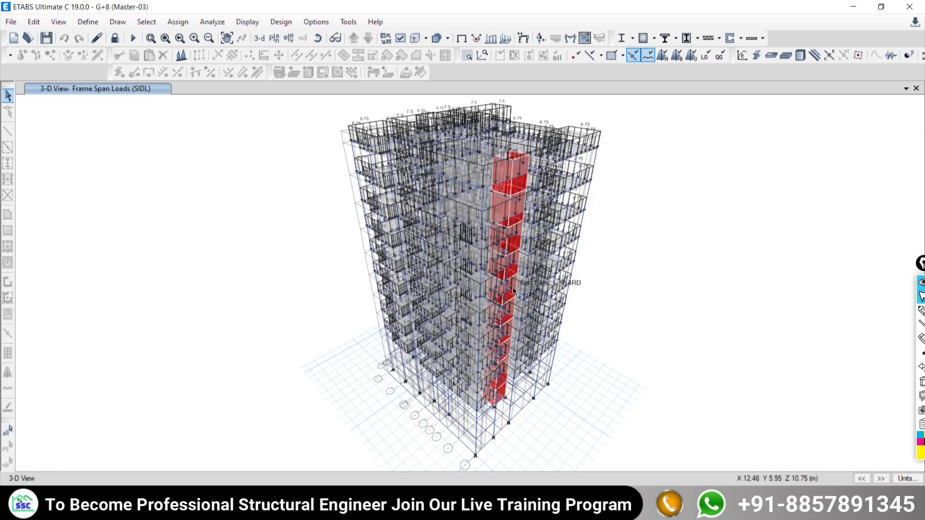
Review the list of defined shell uniform load sets beside the model and close it without changes.
left_click(87, 22)
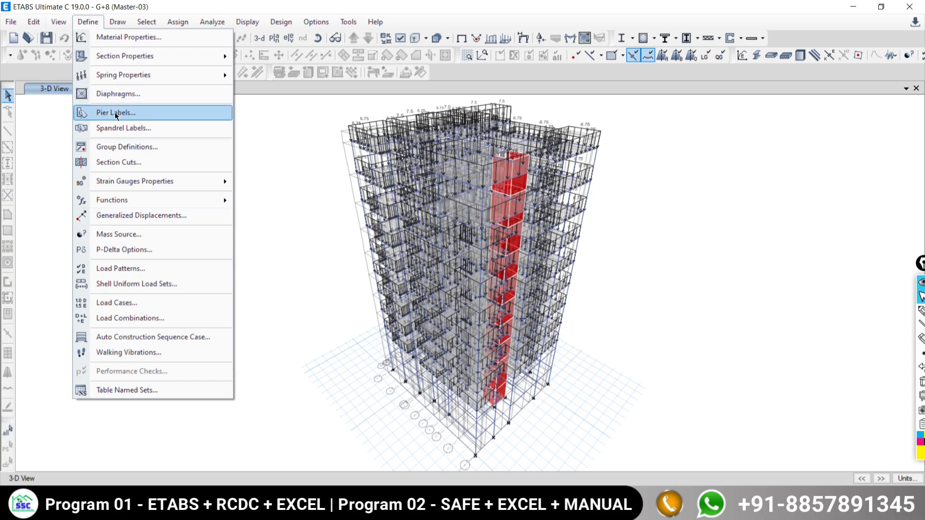
mouse_move(127, 207)
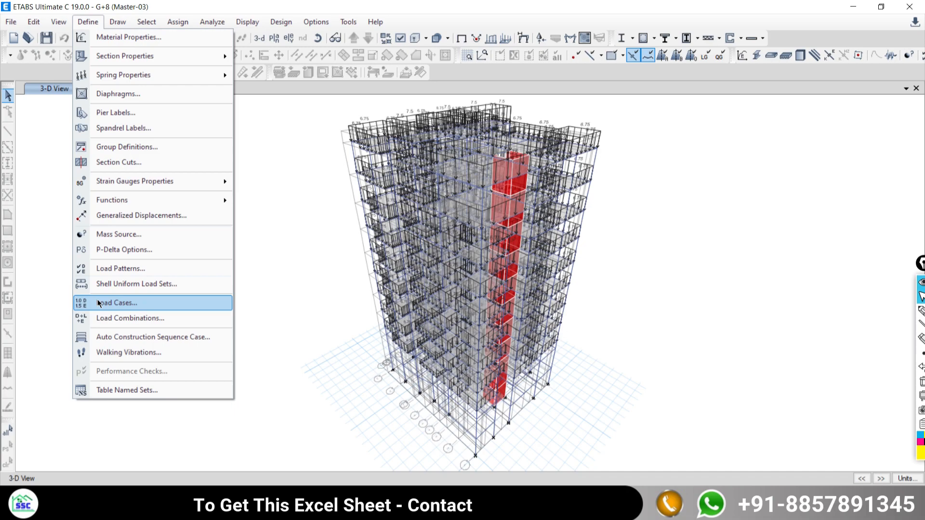
left_click(112, 285)
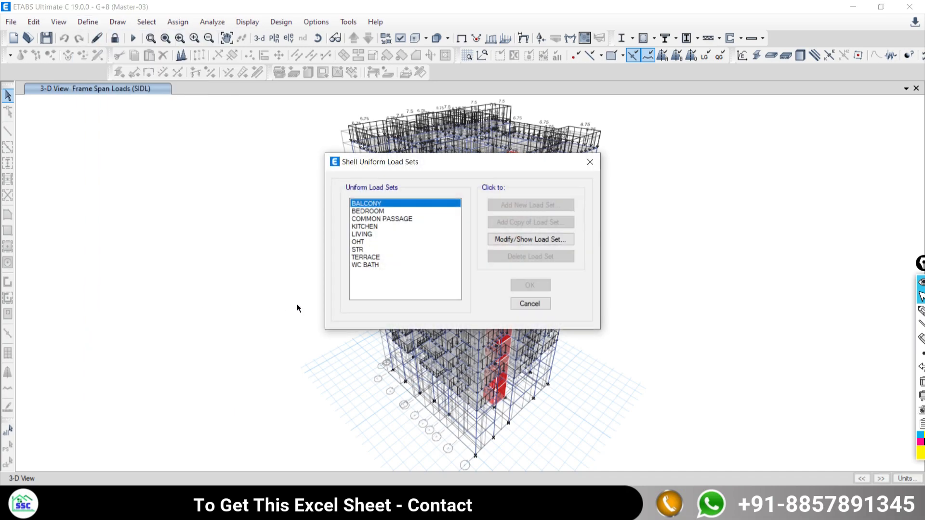
left_click_drag(424, 161, 115, 117)
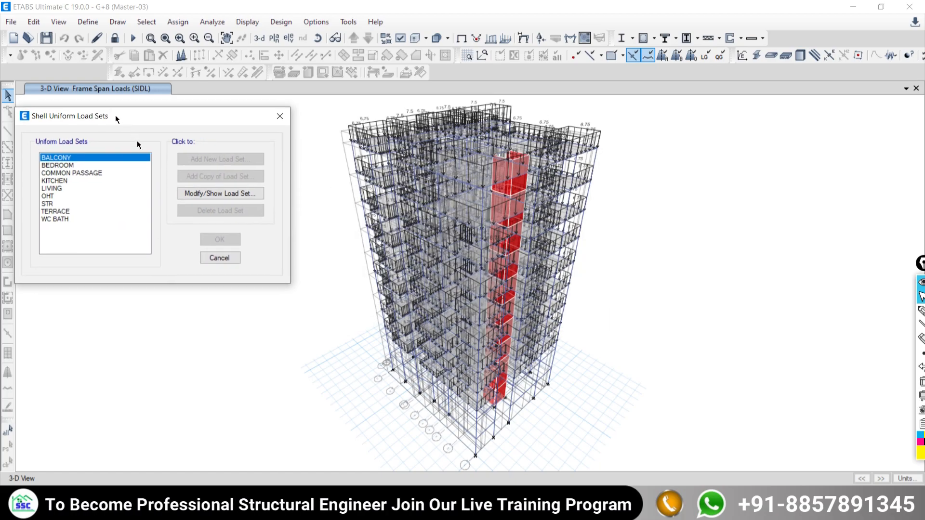
left_click(214, 256)
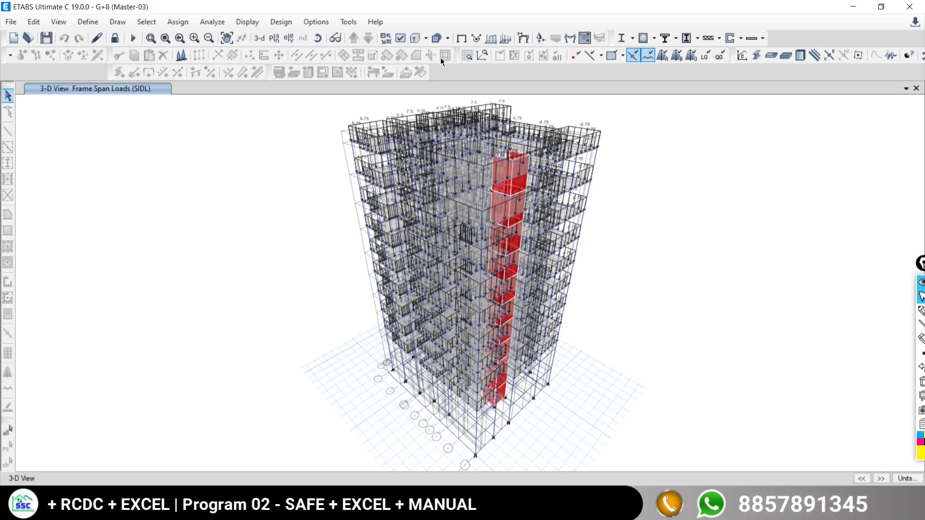
Clear the load display back to the undeformed shape and hide the grid lines in the 3-D view.
left_click(459, 37)
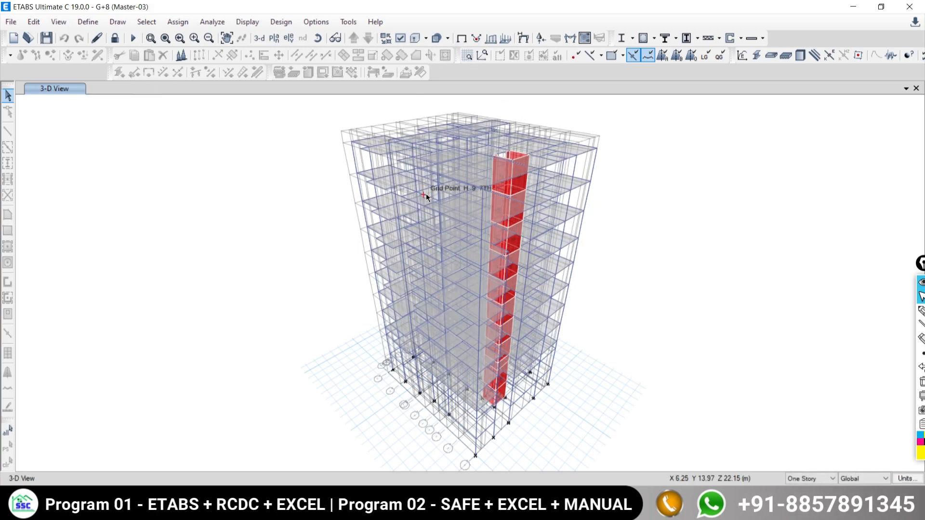
right_click(196, 191)
left_click(221, 244)
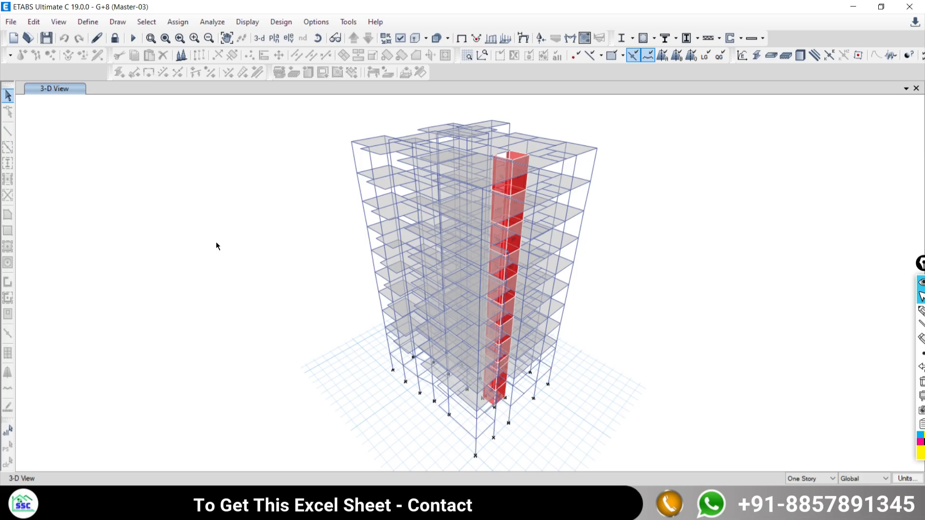
Try to run the analysis of the building model.
left_click(133, 38)
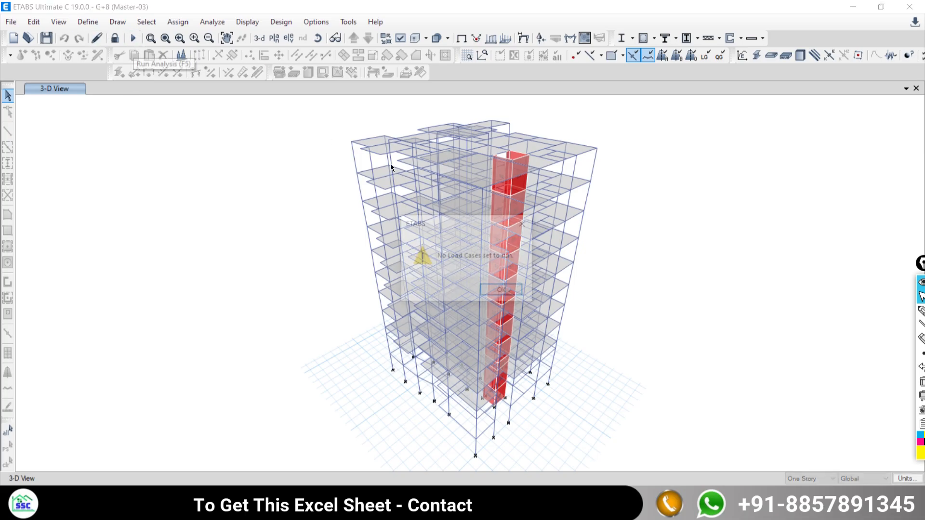
left_click(503, 291)
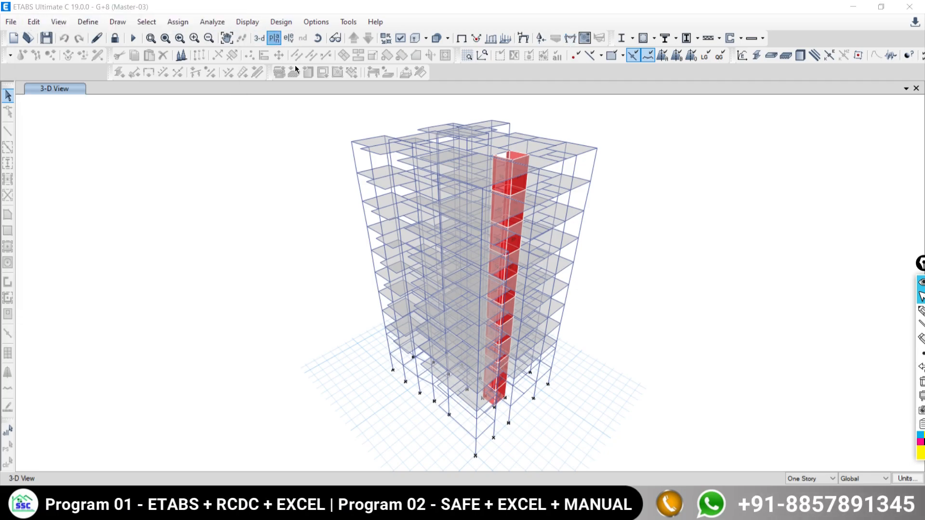
Display the plan view of the 3RD story.
left_click(273, 38)
left_click(391, 264)
left_click(510, 389)
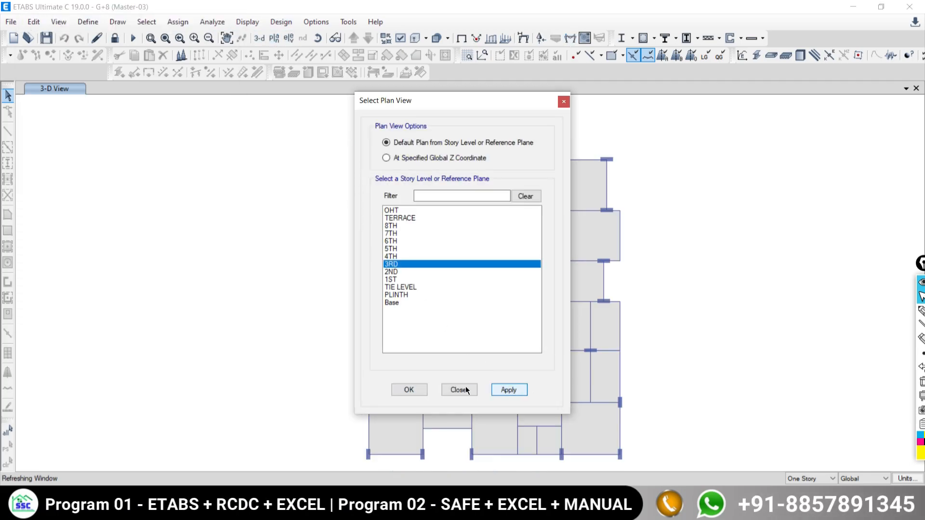
left_click(460, 389)
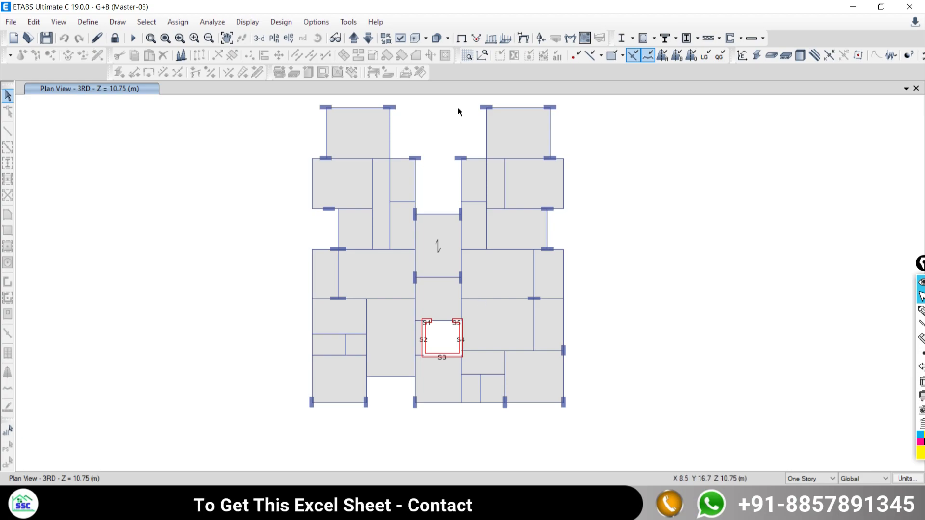
Display and inspect the filled Moment 3-3 diagrams with values for combination 101-1.5(DL+LL+SIDL) on the frames of the 3RD story plan.
left_click(570, 39)
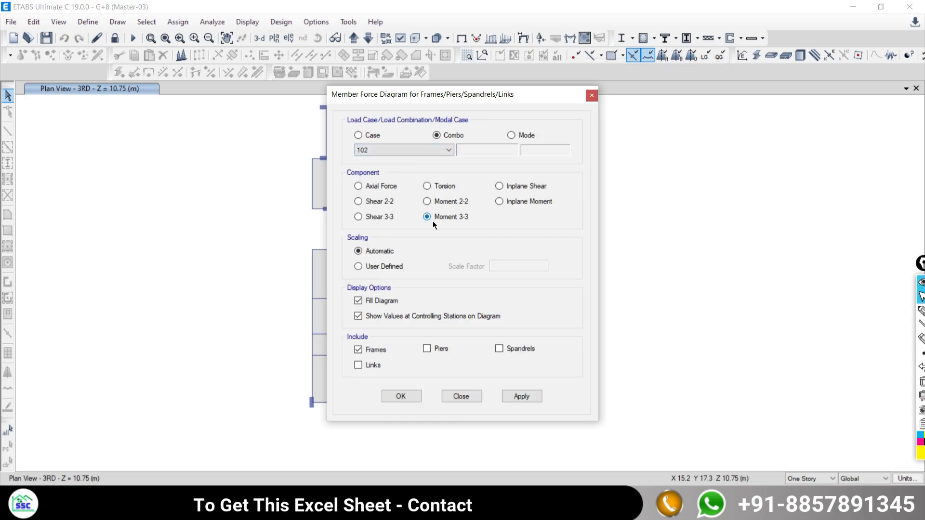
left_click(406, 148)
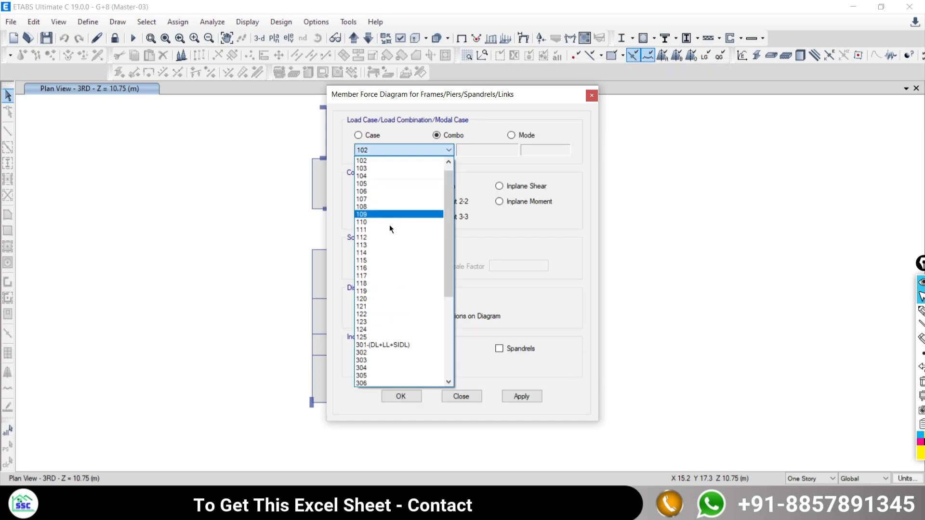
left_click_drag(446, 220, 443, 301)
scroll(445, 284, "up", 7)
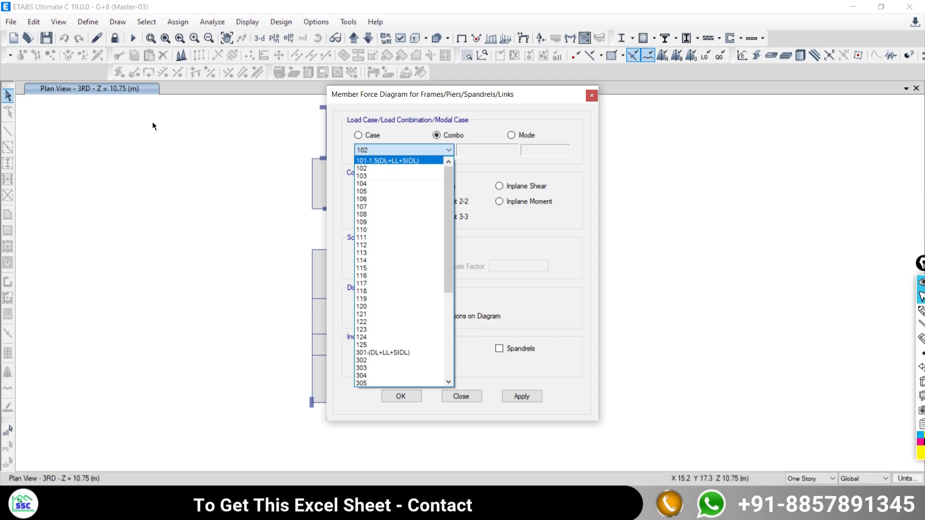
left_click(373, 160)
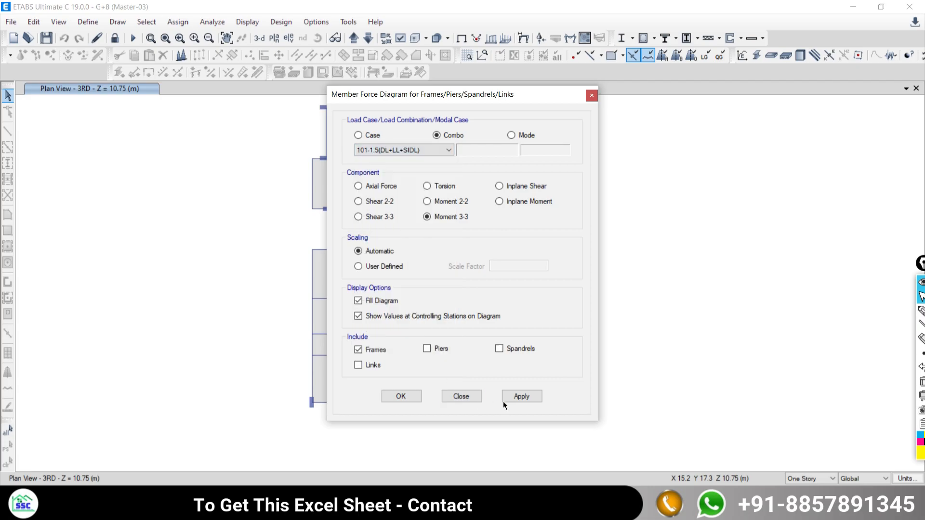
left_click_drag(476, 96, 179, 60)
left_click(225, 361)
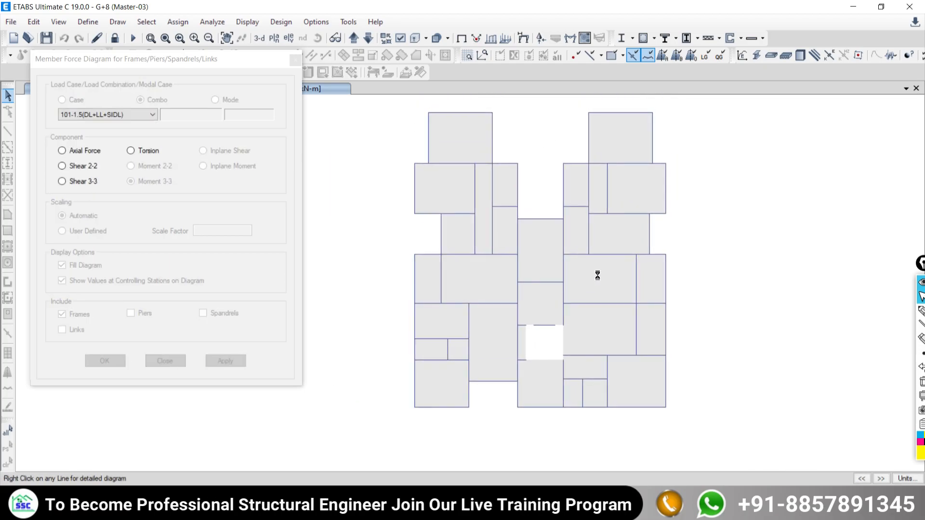
scroll(606, 212, "up", 3)
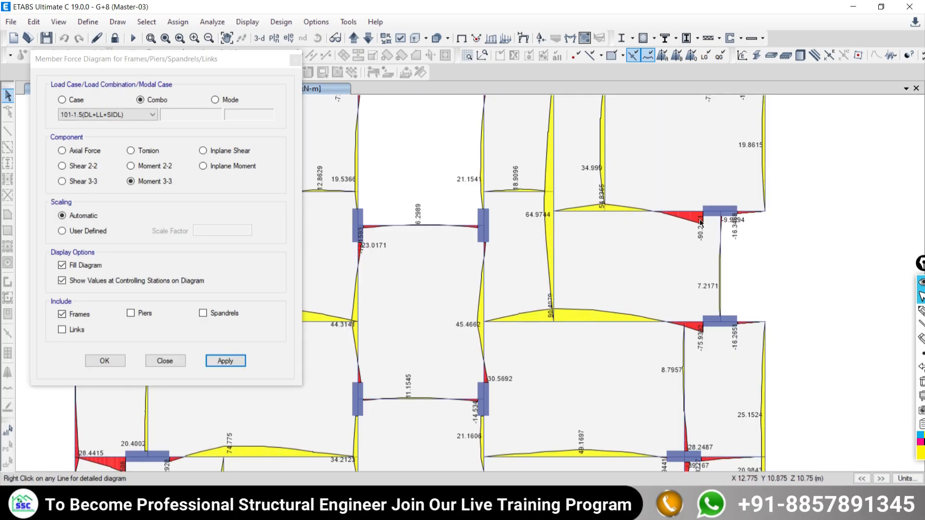
scroll(680, 234, "down", 3)
scroll(504, 238, "up", 3)
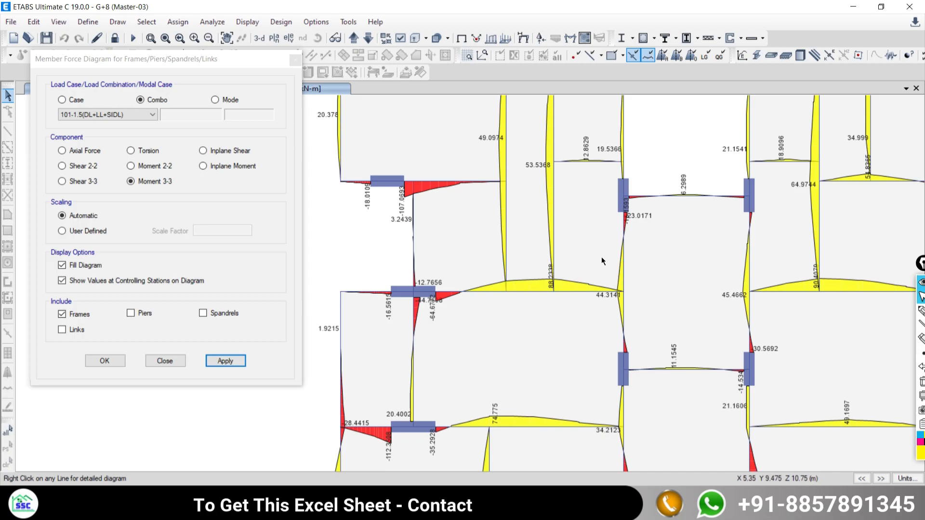
scroll(653, 287, "down", 3)
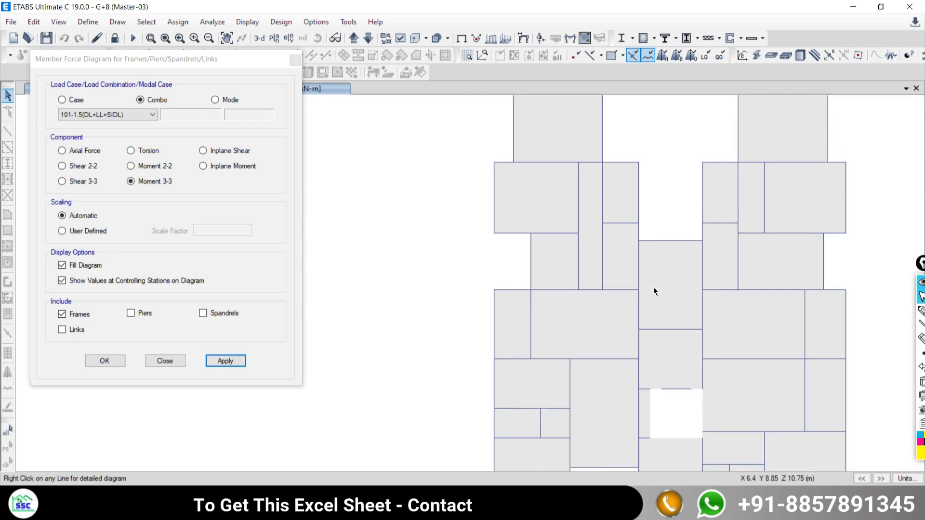
middle_click_drag(679, 311, 609, 278)
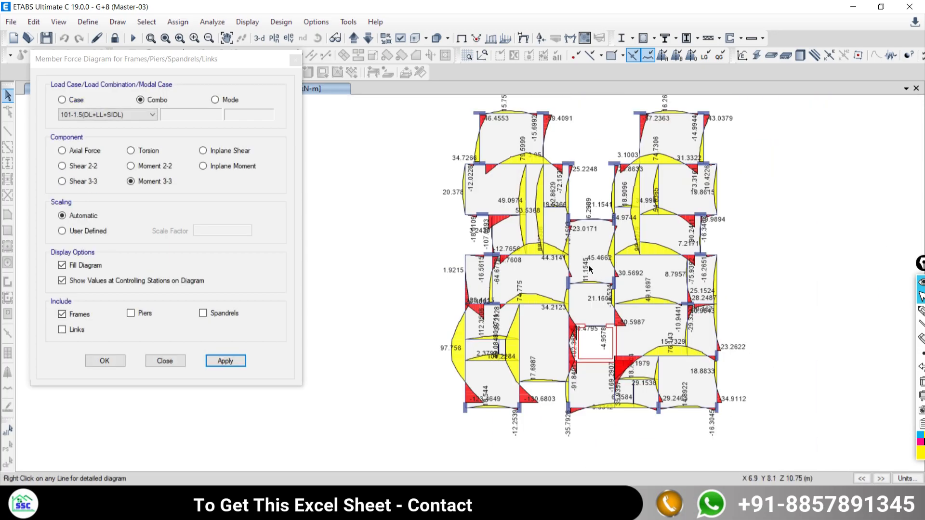
Close the member force diagram settings and examine the Moment 3-3 diagrams on the beams of the 3RD story plan.
left_click_drag(211, 61, 187, 86)
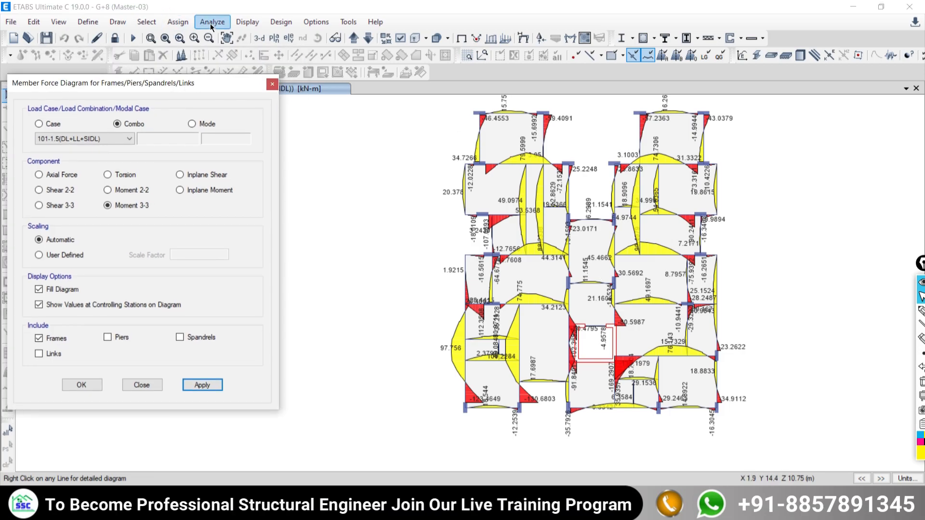
left_click_drag(222, 83, 219, 89)
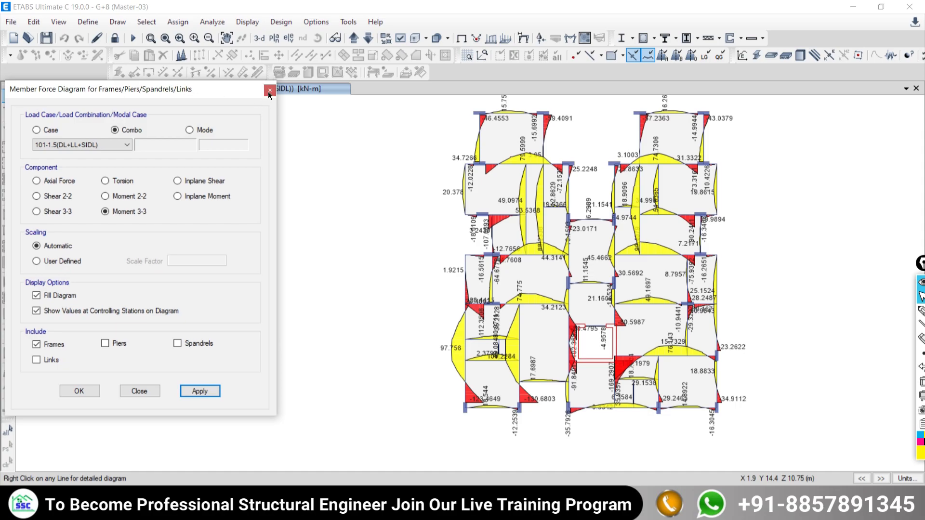
left_click(270, 90)
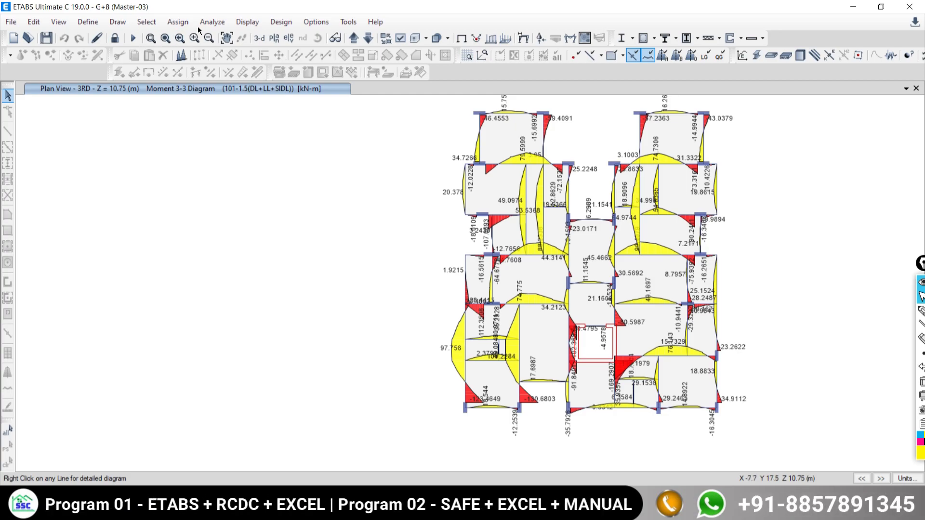
left_click(212, 22)
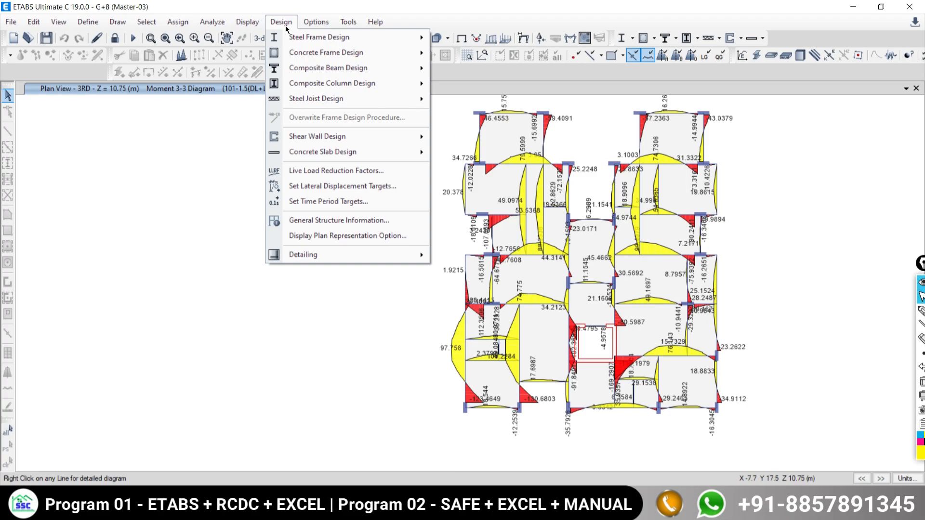
middle_click_drag(561, 302, 454, 313)
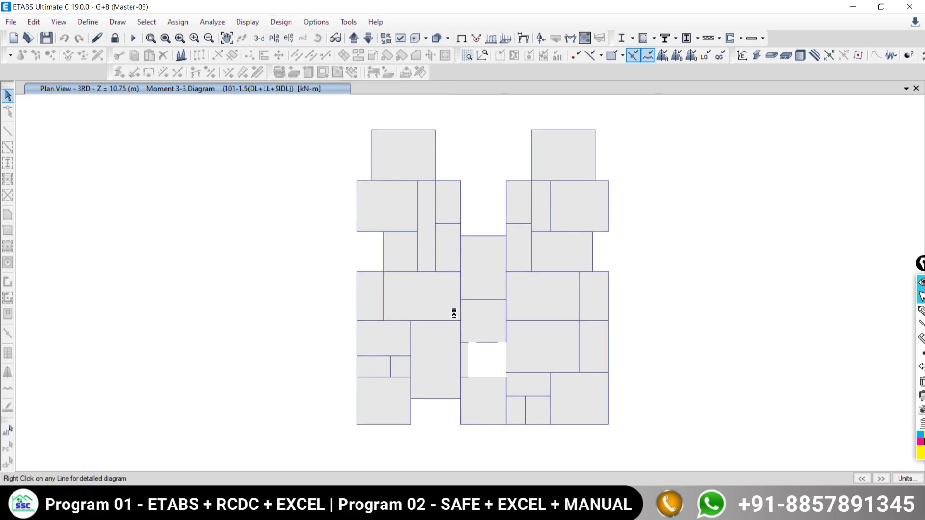
middle_click_drag(497, 272, 485, 271)
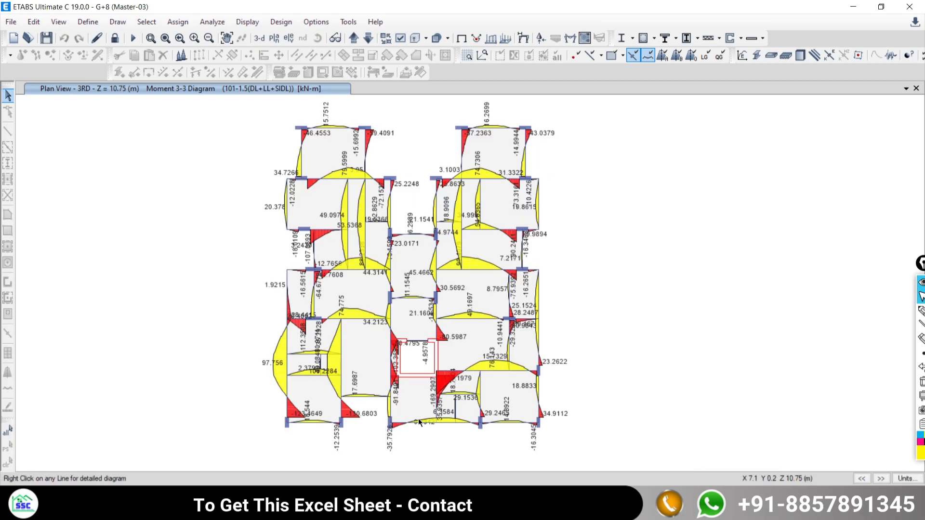
scroll(418, 419, "up", 3)
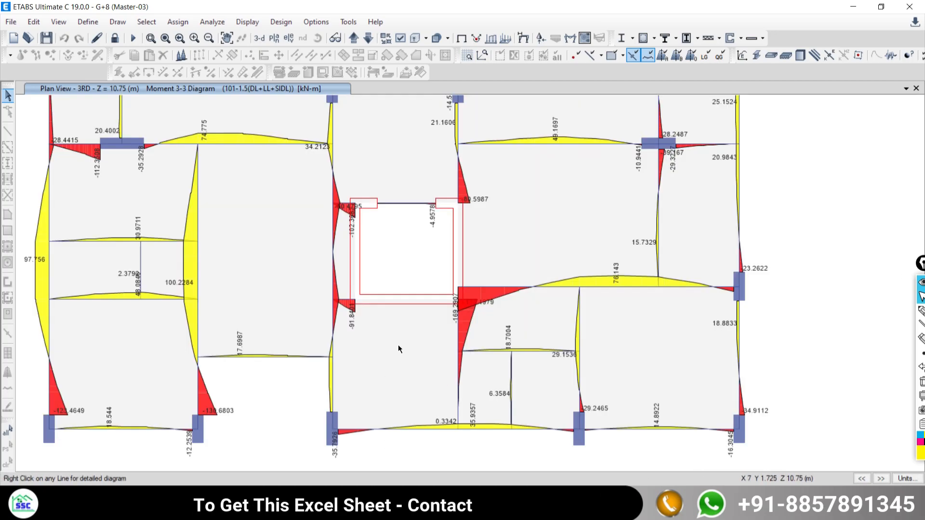
scroll(422, 336, "down", 3)
scroll(423, 335, "down", 1)
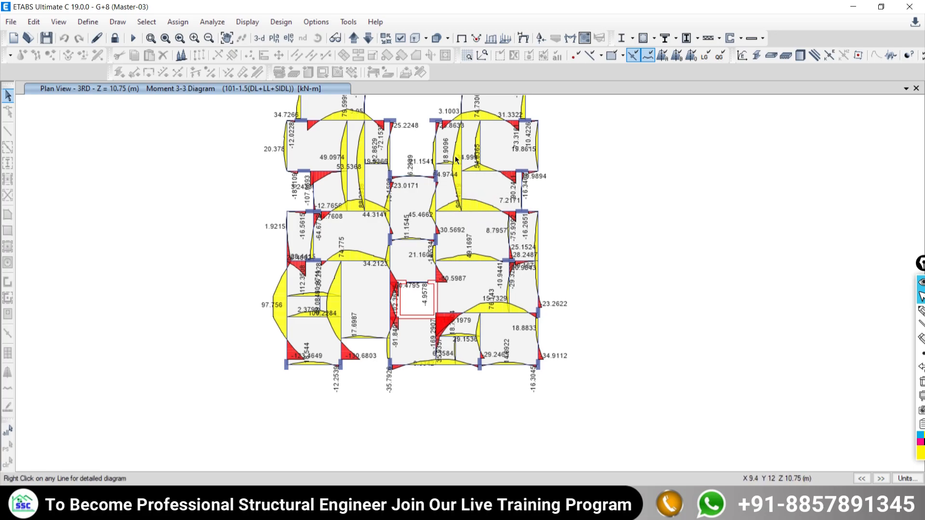
mouse_move(461, 154)
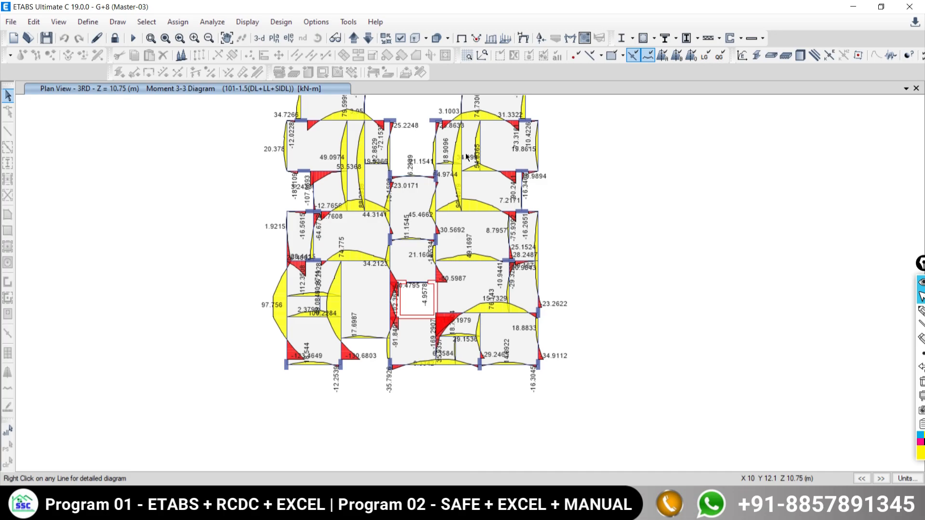
Clear the moment diagrams back to the undeformed shape and display the building in the 3-D view.
left_click(461, 38)
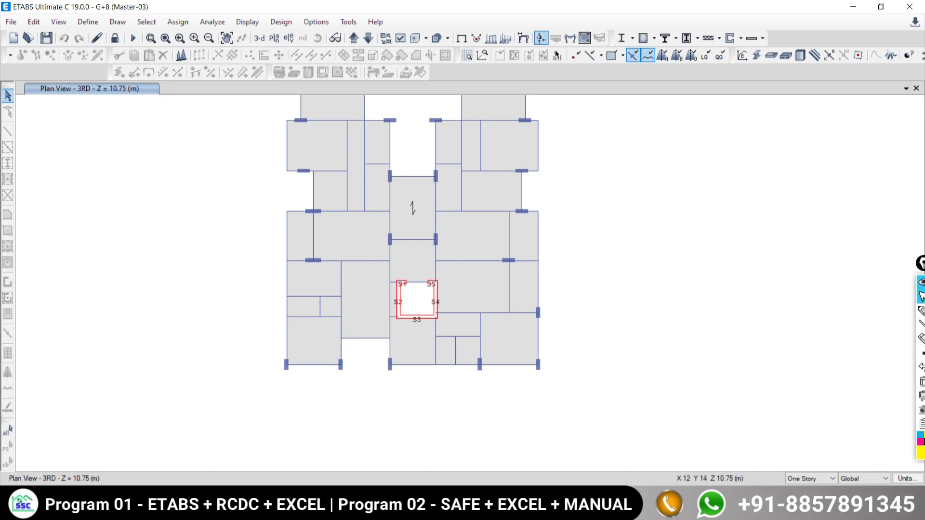
middle_click_drag(485, 223, 465, 245)
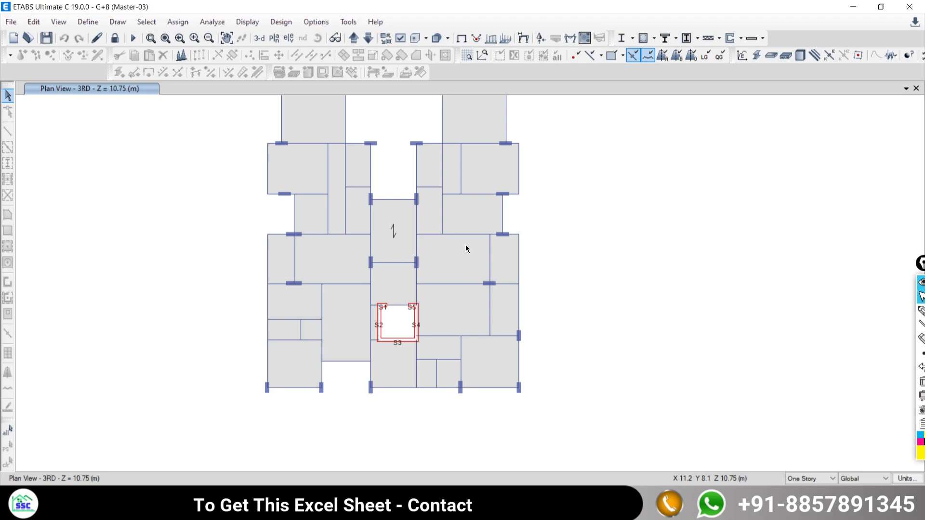
middle_click_drag(421, 197, 418, 212)
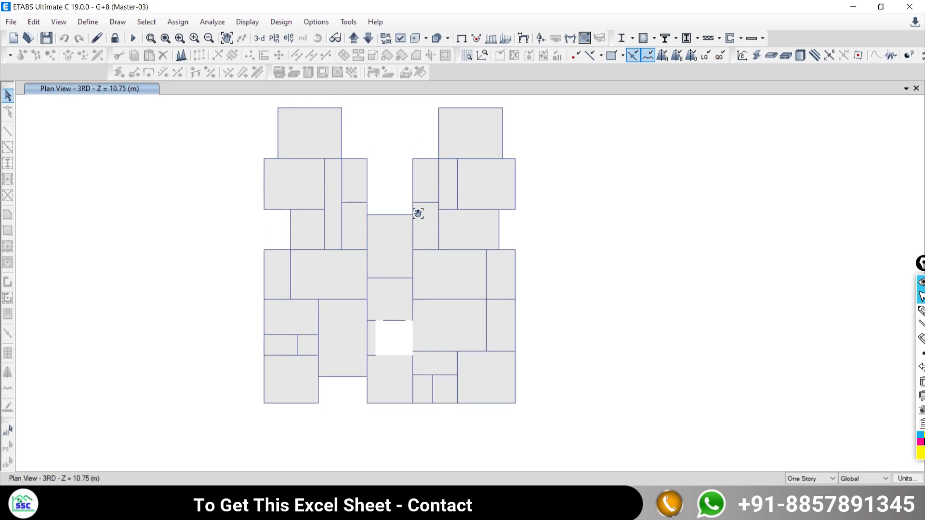
left_click(263, 39)
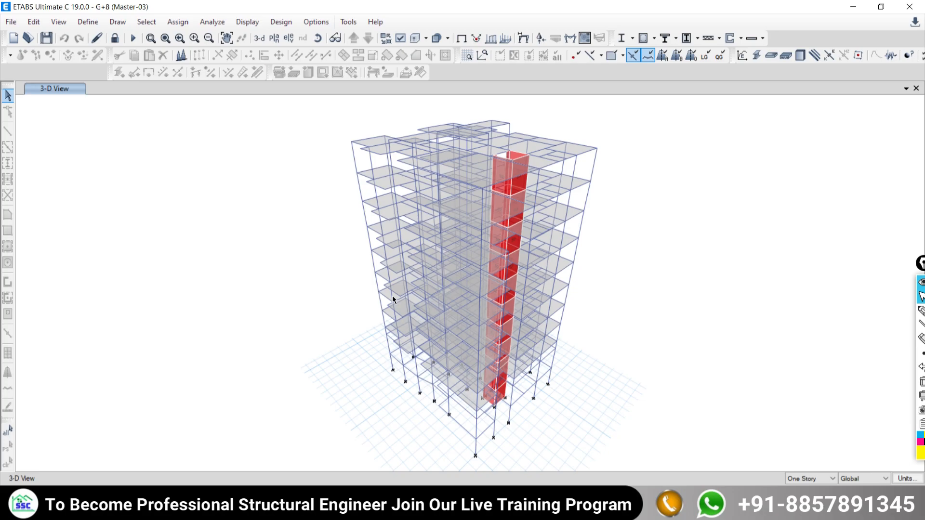
Bring up the selection of model definition, analysis result and design tables, and close it without choosing any.
left_click(241, 23)
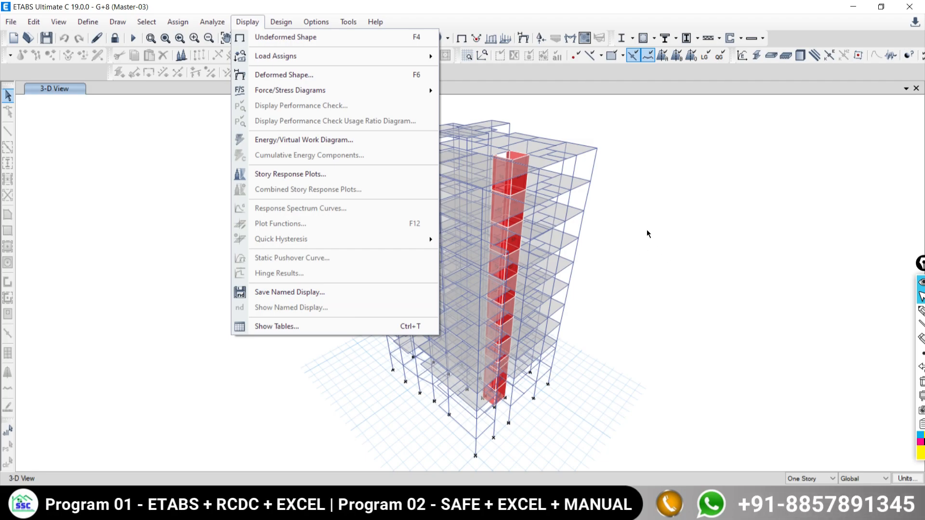
left_click(292, 325)
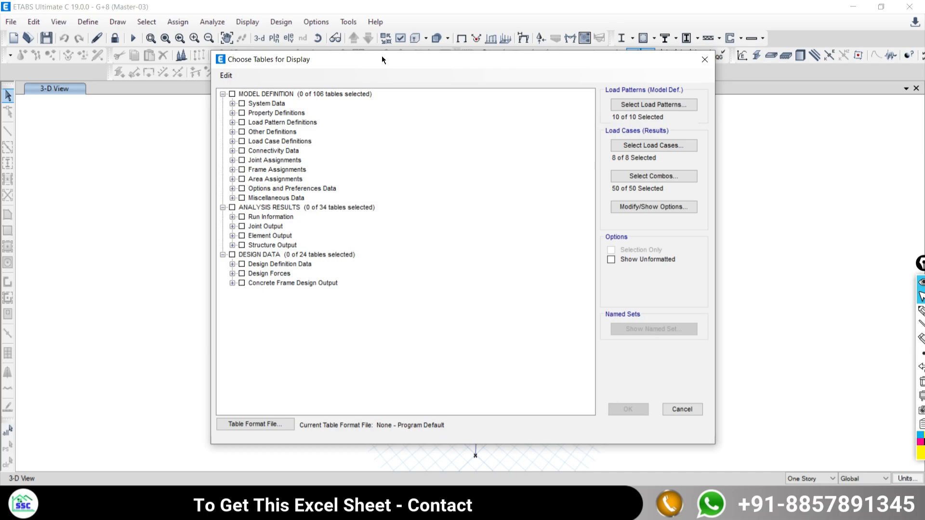
left_click(703, 60)
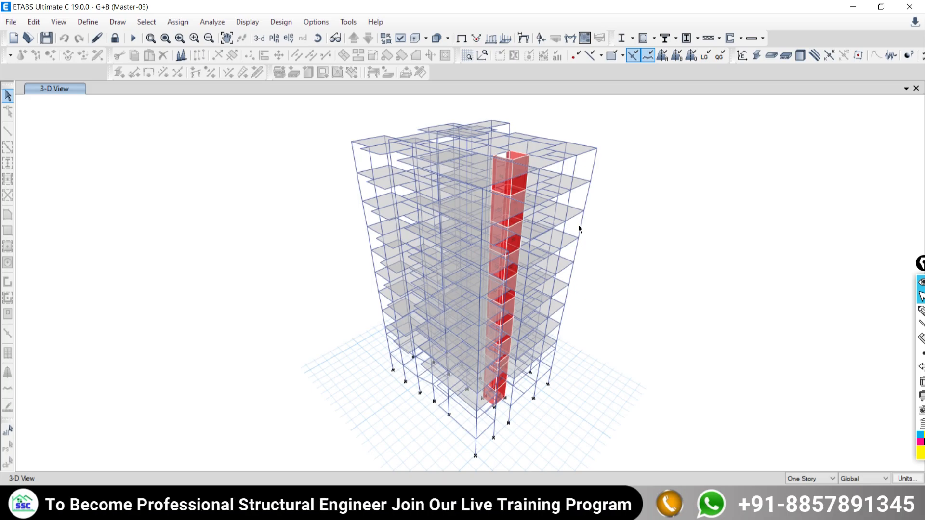
middle_click_drag(605, 229, 556, 217)
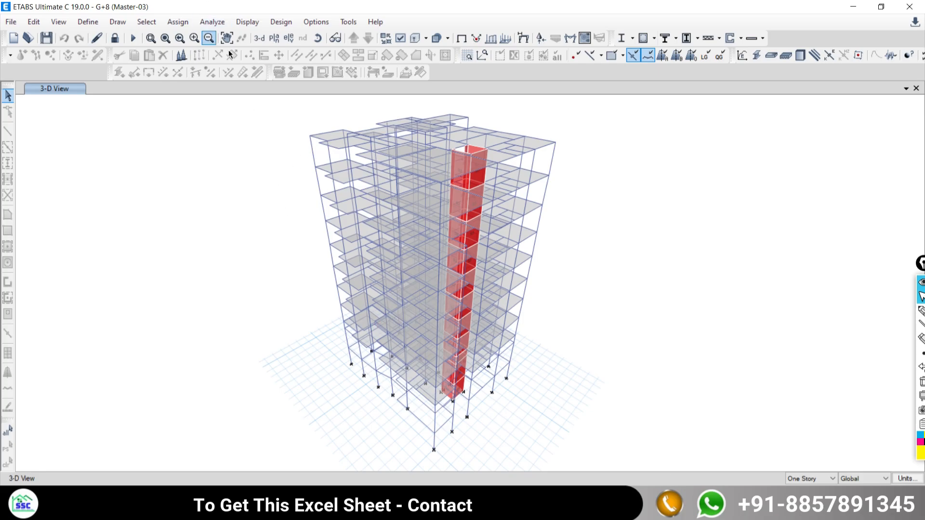
left_click(211, 22)
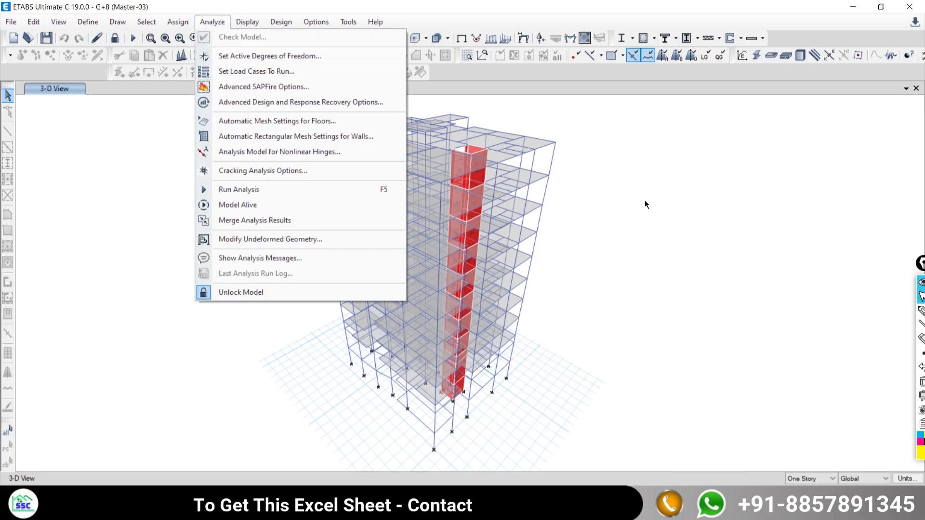
left_click(500, 4)
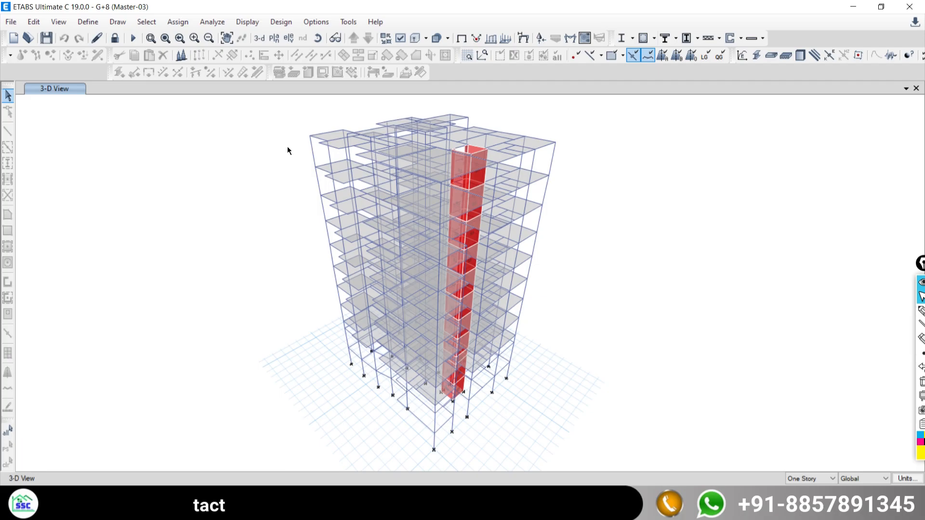
Run the concrete frame design and display the longitudinal reinforcing to IS 456:2000 on the 3-D model.
left_click(654, 39)
left_click(654, 38)
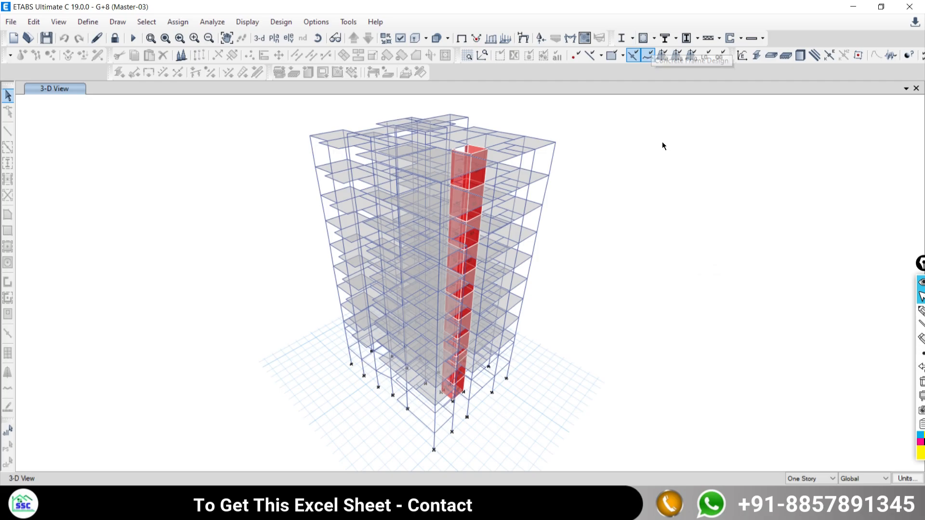
left_click(643, 38)
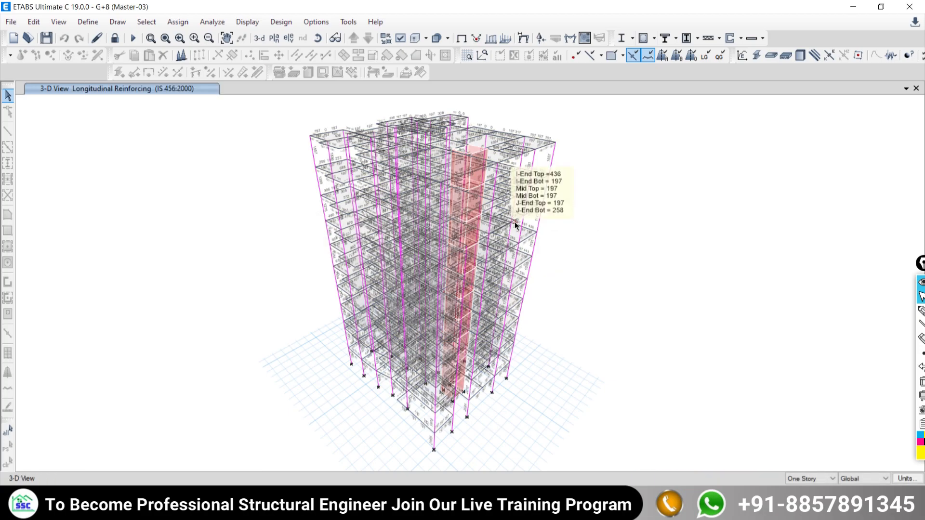
Display the 4TH story plan with longitudinal reinforcing and examine the top and bottom steel areas of its beams.
left_click(276, 37)
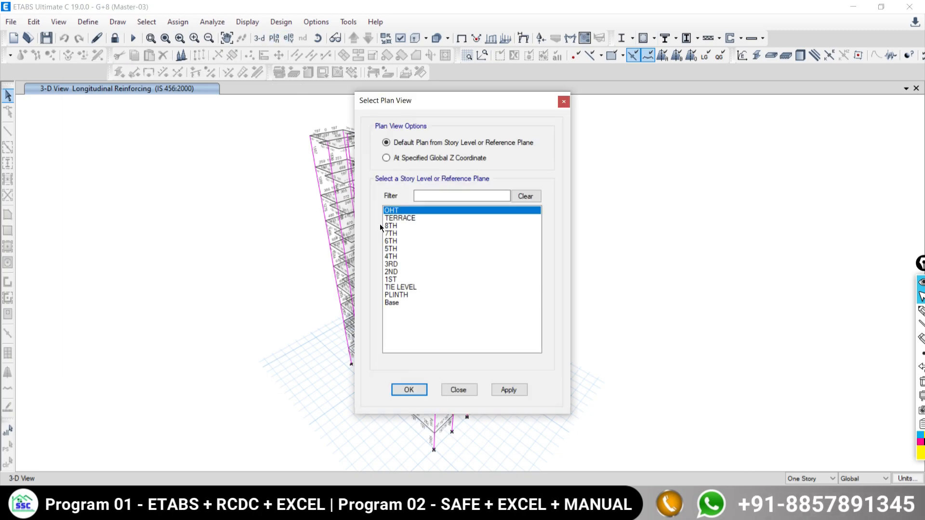
left_click(391, 256)
left_click(508, 390)
left_click(458, 389)
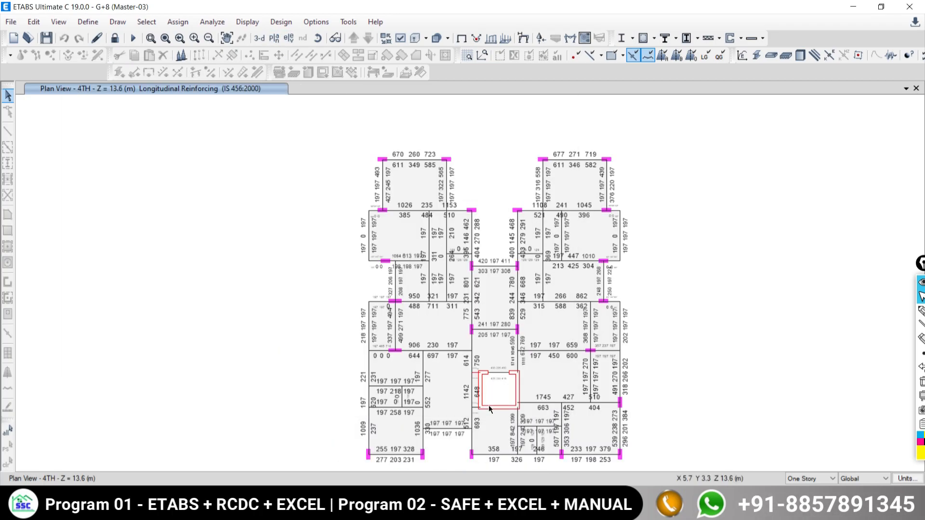
middle_click_drag(546, 364, 511, 340)
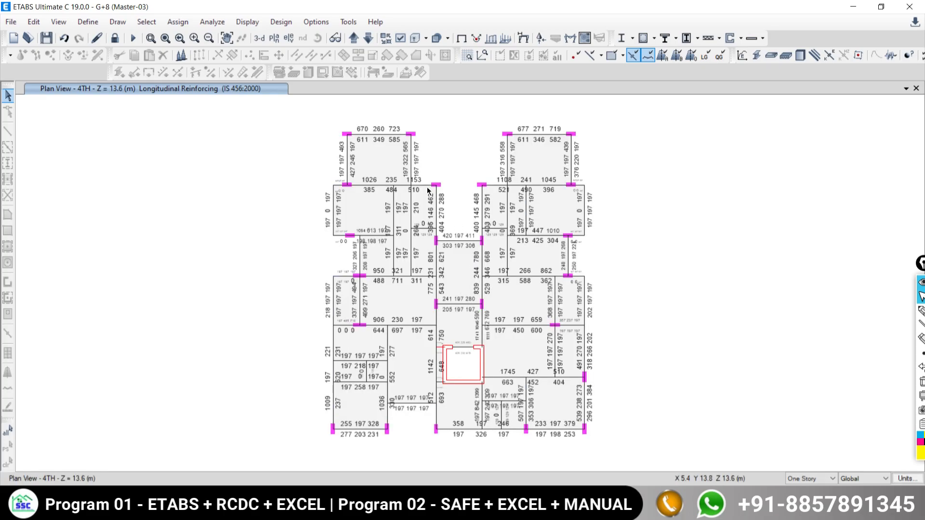
scroll(426, 190, "up", 3)
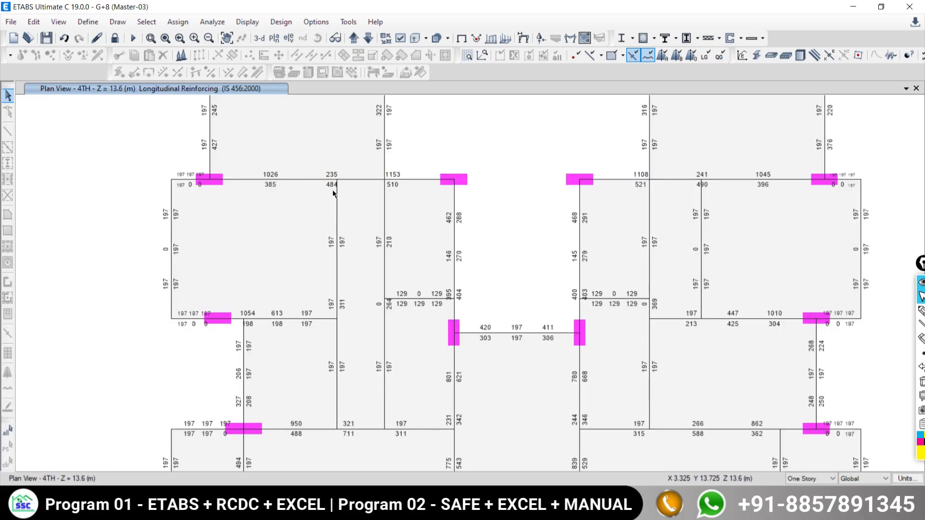
scroll(277, 167, "up", 3)
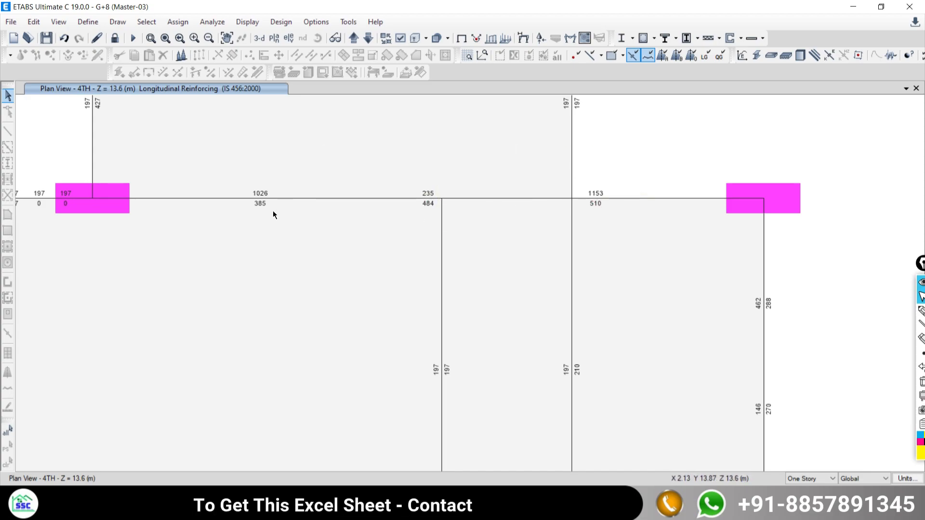
scroll(514, 239, "down", 3)
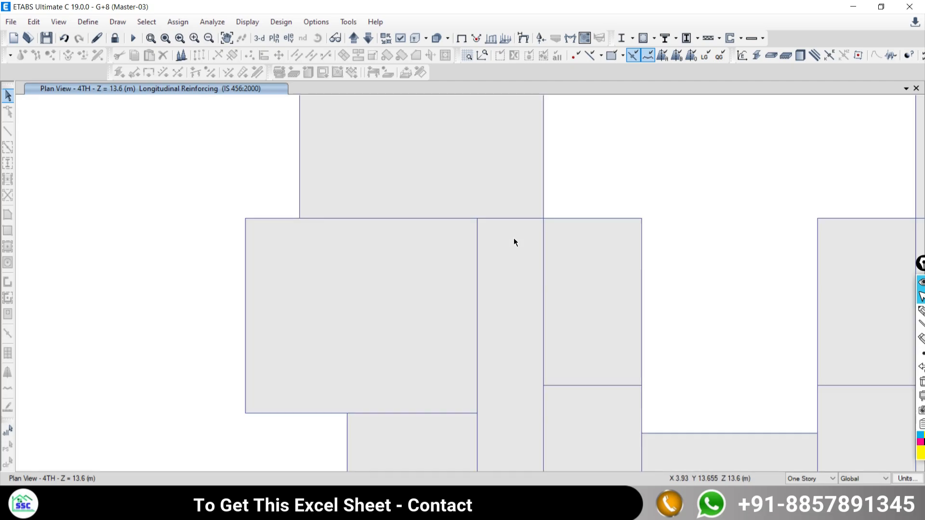
middle_click_drag(513, 238, 400, 209)
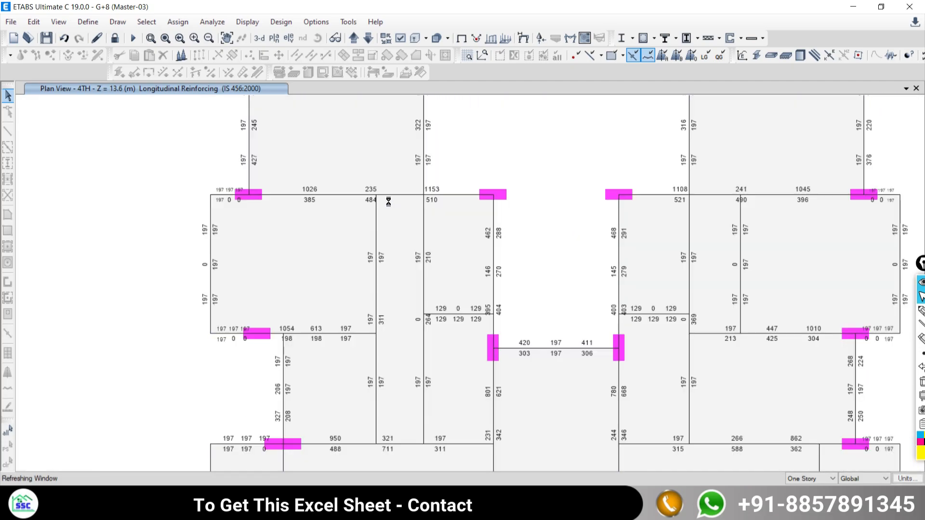
Look at the longitudinal reinforcing in the 3-D view and display the plan view of the 5TH story.
left_click(259, 38)
scroll(331, 216, "up", 5)
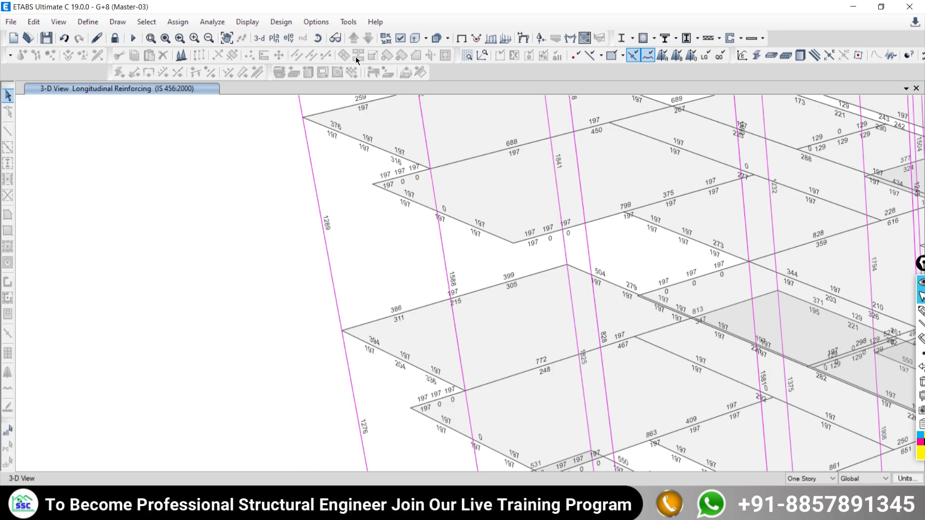
left_click(274, 37)
left_click(411, 248)
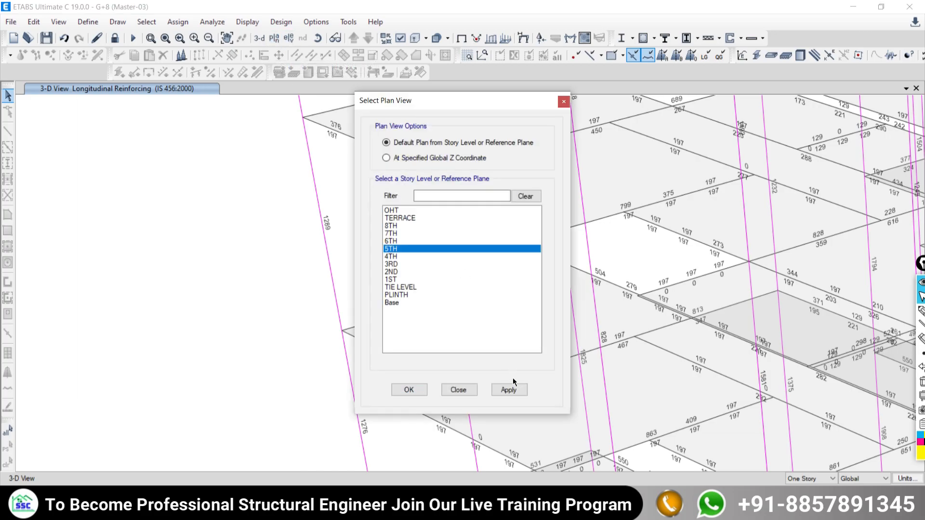
left_click(508, 390)
left_click(469, 390)
scroll(580, 211, "up", 3)
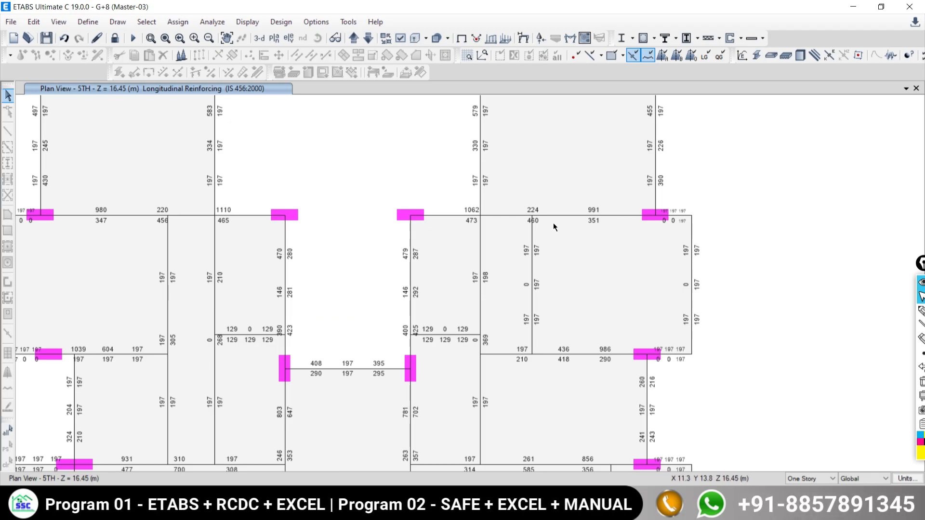
Select the beam between the two columns below the upper-left bay of the 5TH story plan and examine its longitudinal reinforcement.
mouse_move(552, 217)
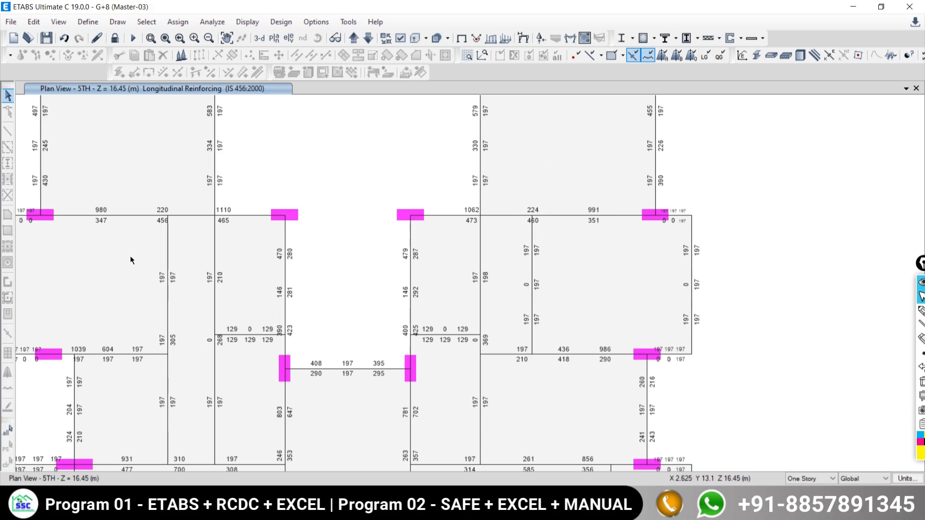
middle_click_drag(130, 256, 265, 242)
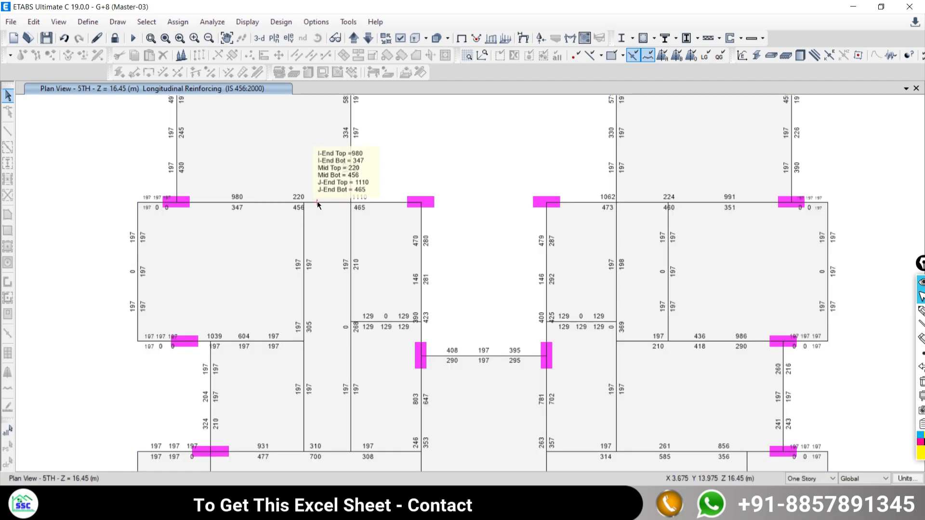
left_click(317, 202)
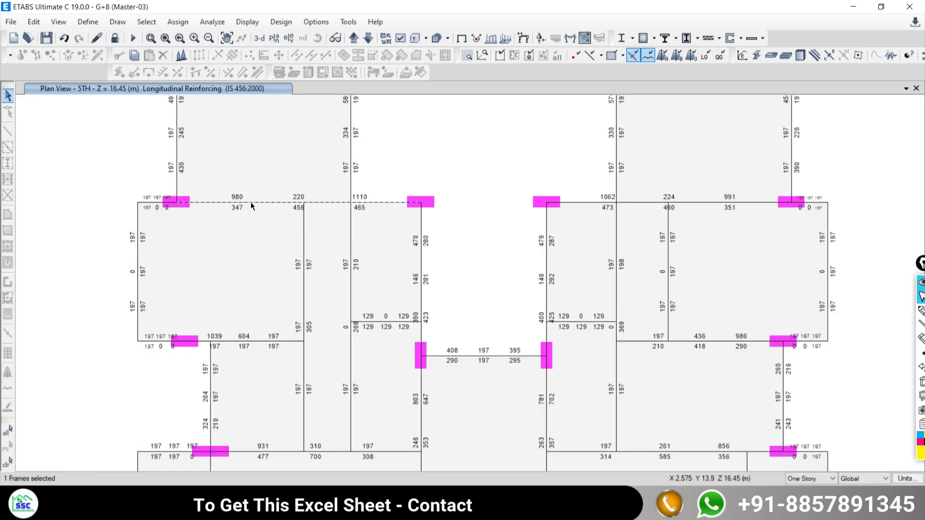
scroll(226, 187, "up", 2)
scroll(226, 187, "up", 1)
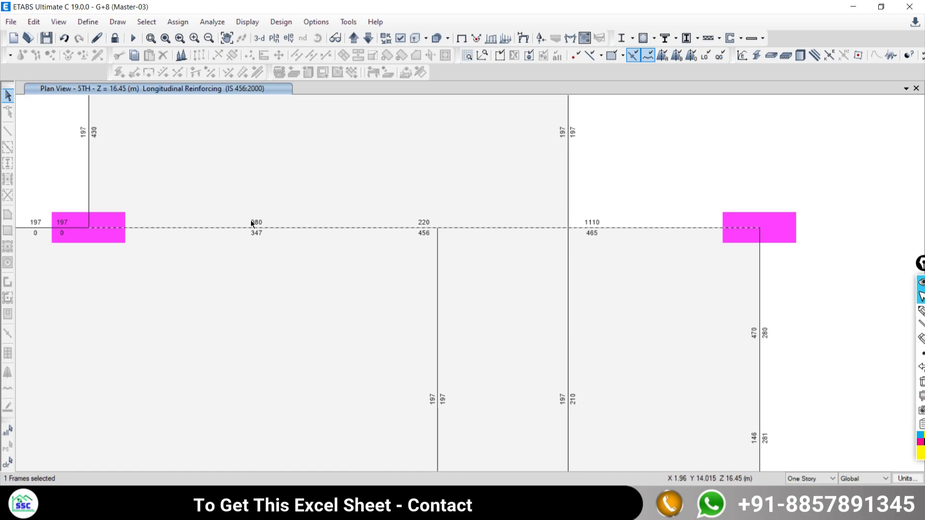
Examine the top and bottom steel areas along the selected 5TH story beam and clear its selection.
mouse_move(600, 230)
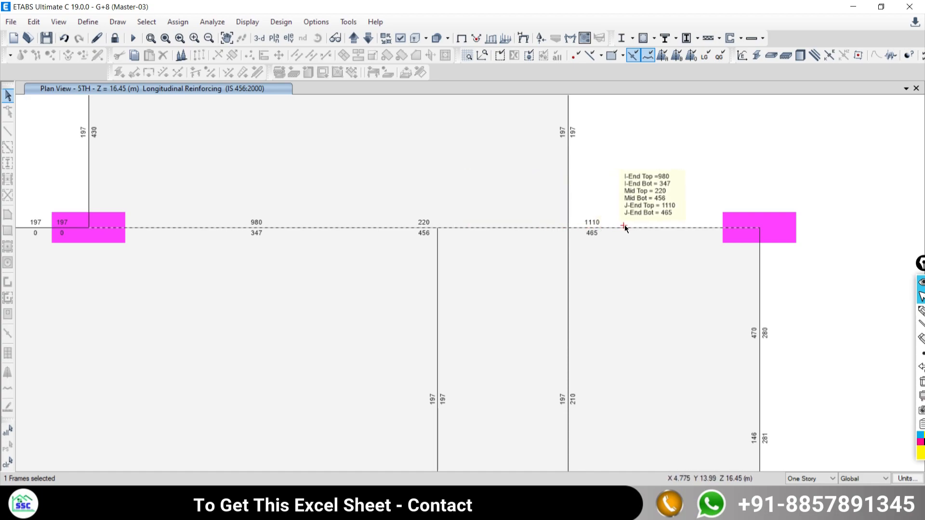
mouse_move(569, 226)
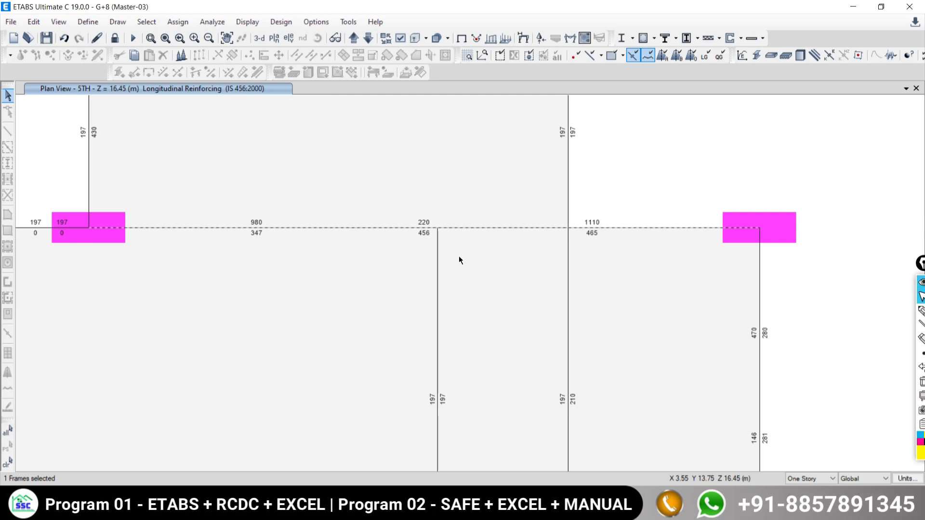
left_click(380, 226)
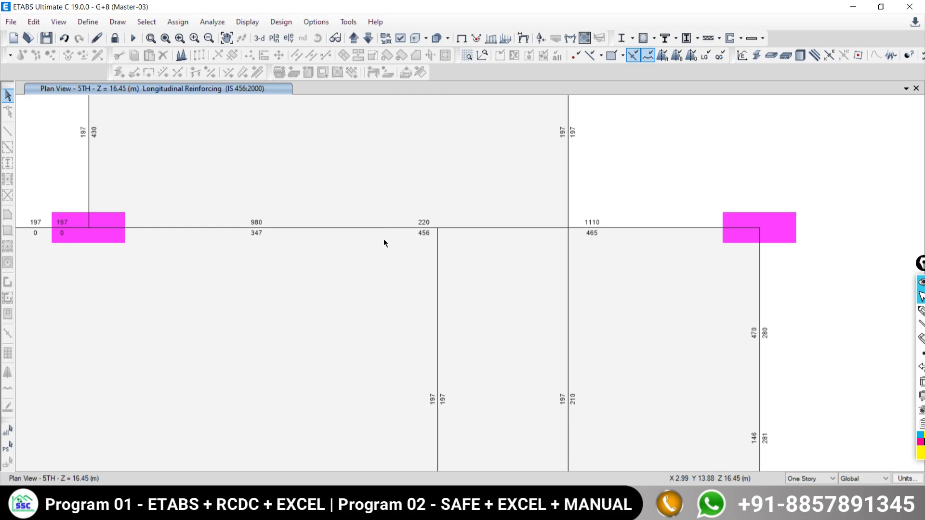
mouse_move(388, 231)
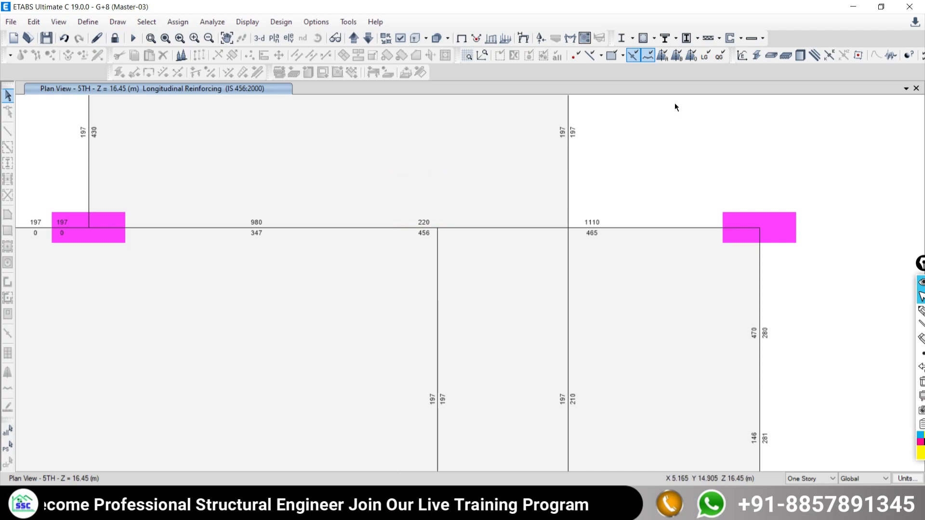
mouse_move(514, 227)
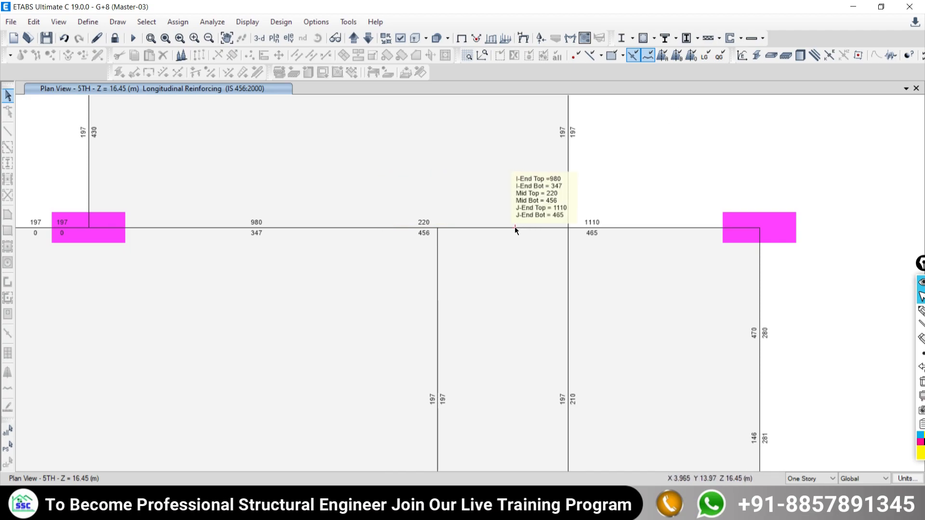
Open the design details of beam B46 and review its moment, flexural, shear and torsion reinforcement summary.
right_click(490, 227)
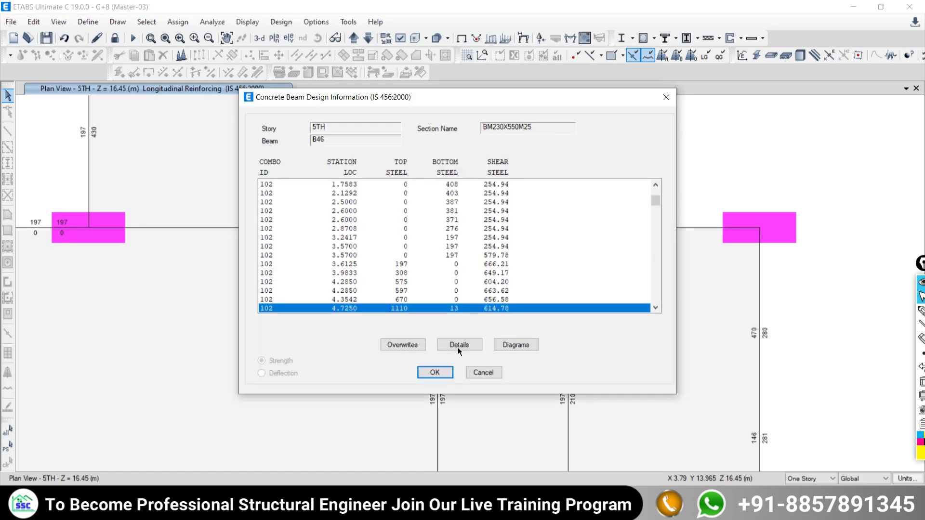
left_click(459, 345)
scroll(448, 335, "down", 9)
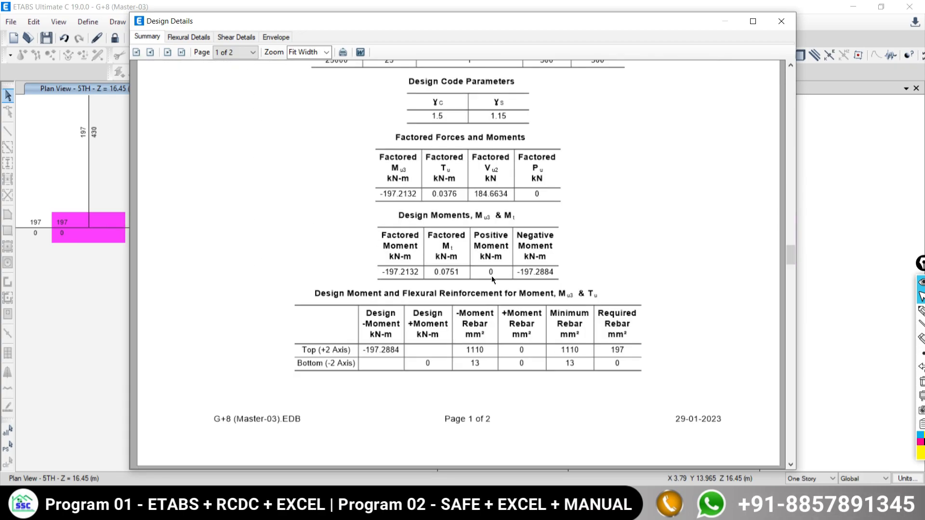
scroll(453, 299, "down", 4)
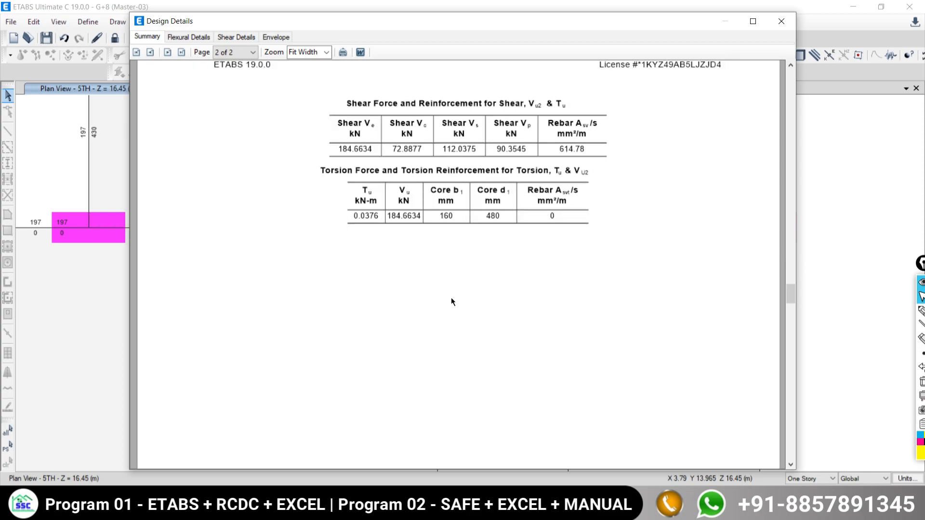
scroll(451, 299, "up", 4)
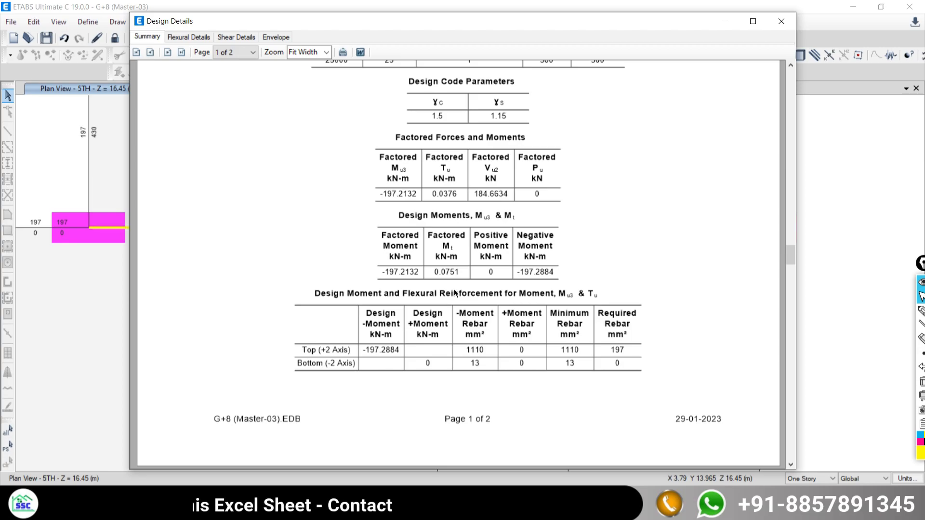
Switch to the ALL IN ONE workbook in Excel and display the start of the Beam Design sheet.
left_click(451, 511)
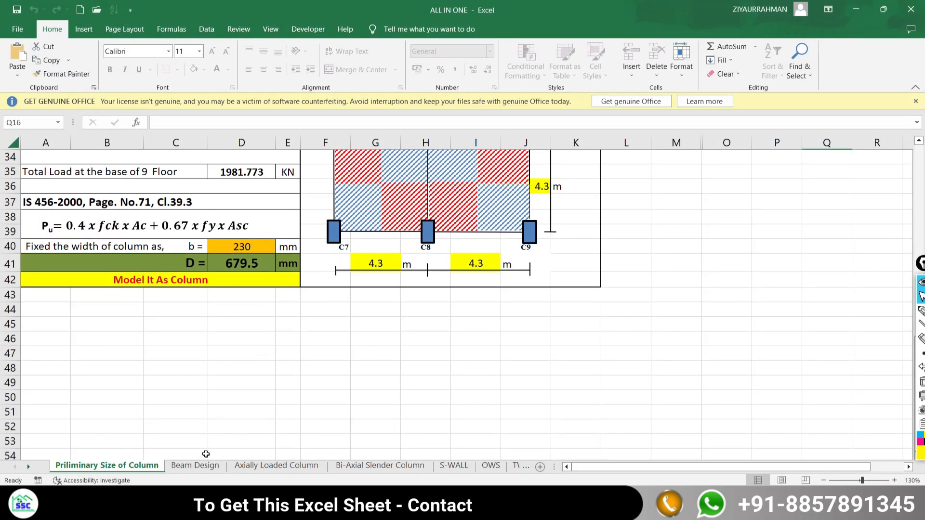
left_click(195, 465)
scroll(347, 286, "up", 3)
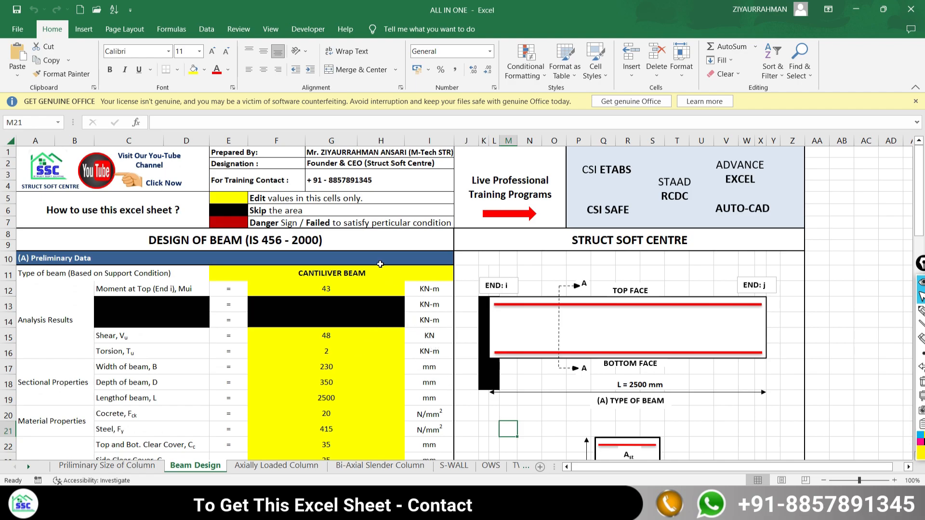
Try the beam type as FIXED BEAM and SIMPLY SUPPORTED BEAM, and set it back to CANTILIVER BEAM.
left_click(372, 274)
left_click(459, 274)
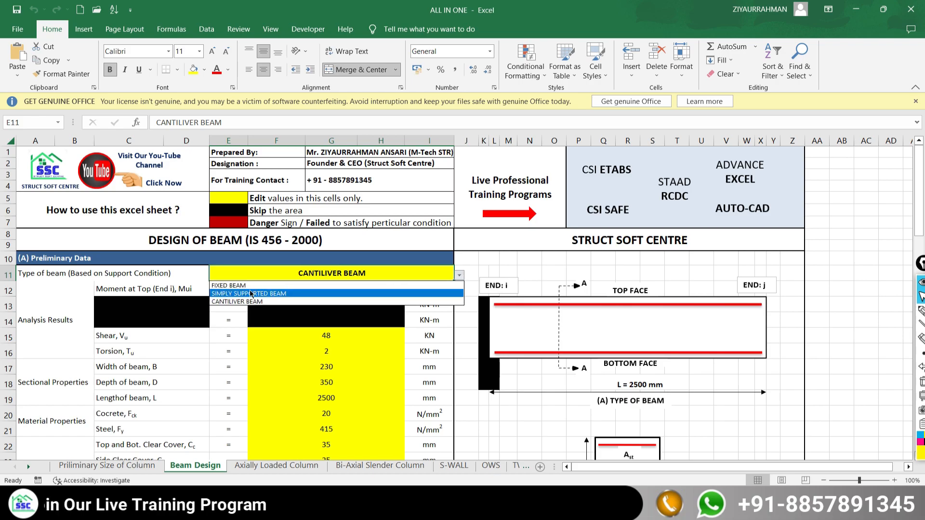
left_click(248, 286)
left_click(459, 276)
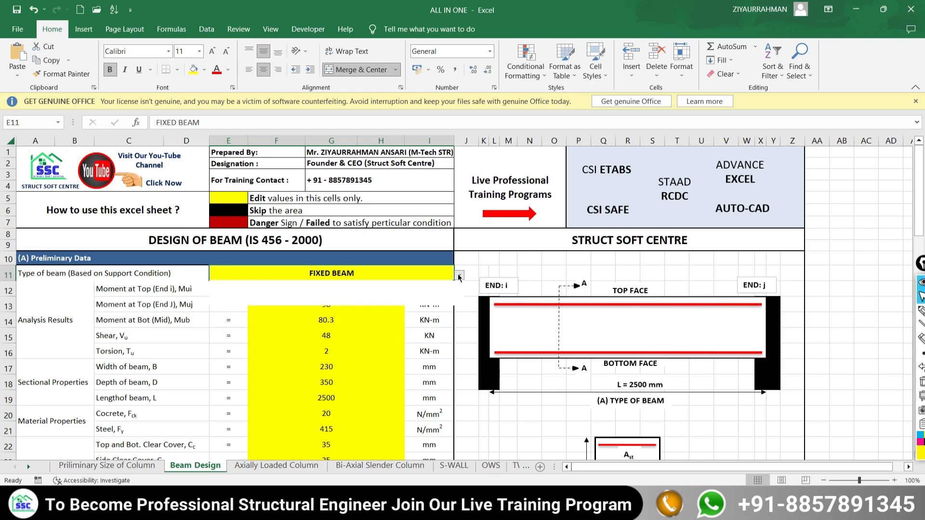
left_click(416, 302)
left_click(460, 276)
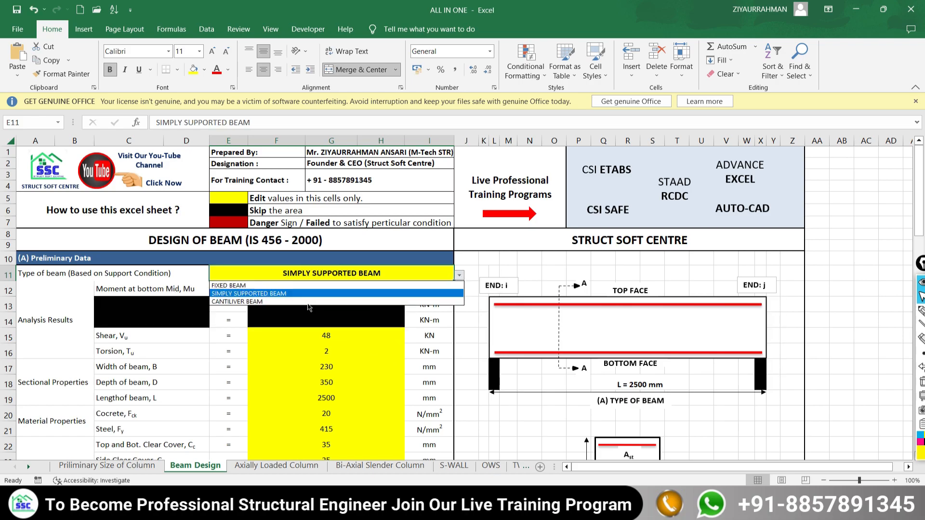
left_click(270, 294)
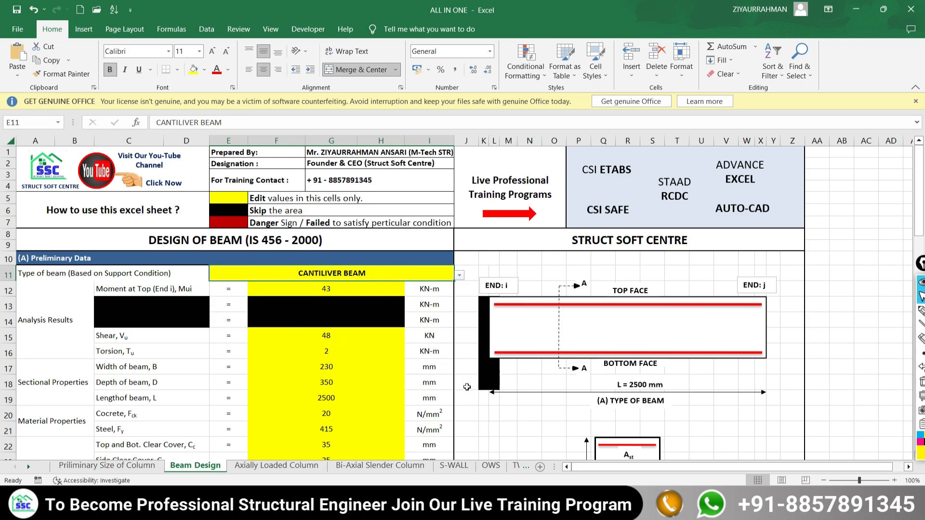
Compare the Beam Design sheet's preliminary data with beam B46's section and material properties in ETABS, and close the beam's design information.
scroll(445, 313, "down", 3)
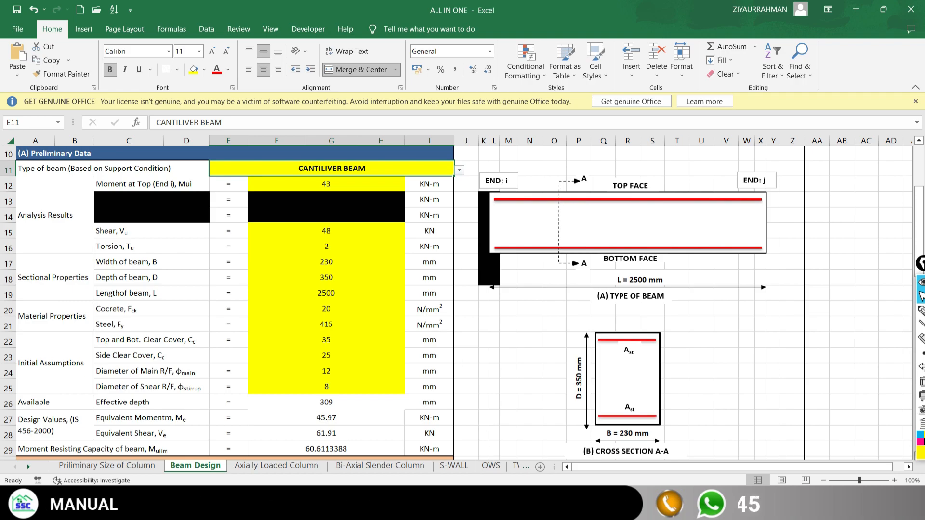
key("alt+Tab")
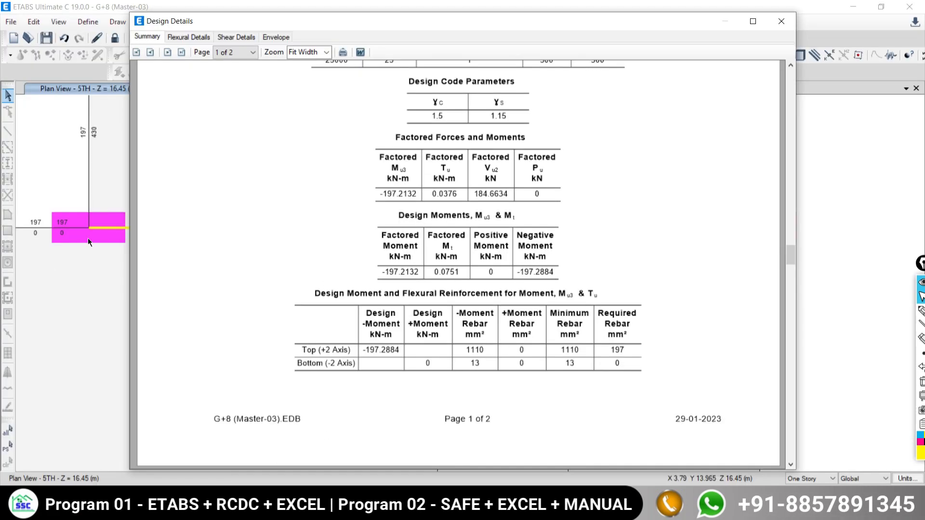
left_click_drag(789, 254, 800, 86)
scroll(522, 360, "down", 3)
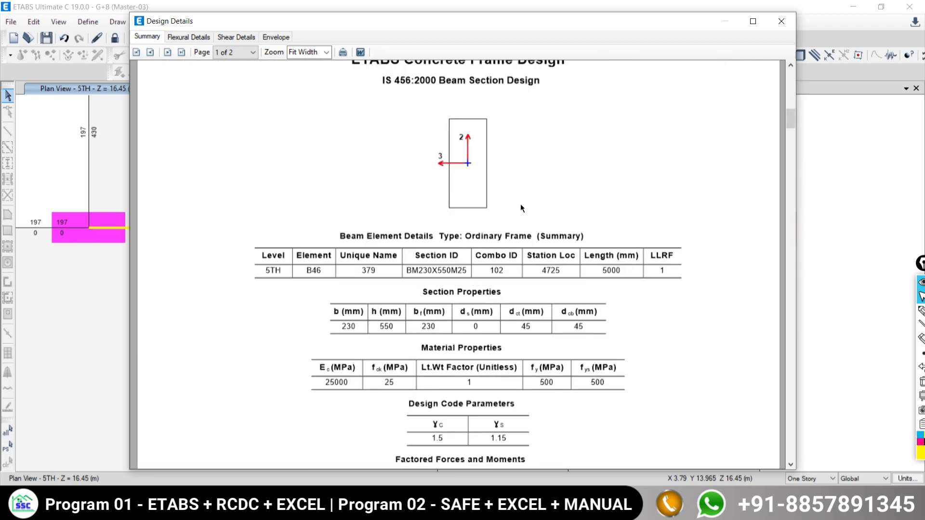
key("alt+Tab")
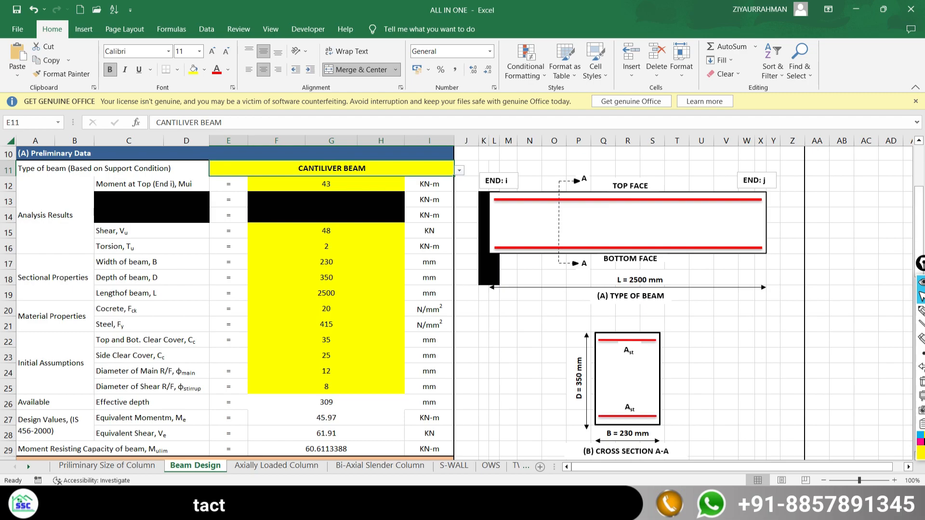
key("alt+Tab")
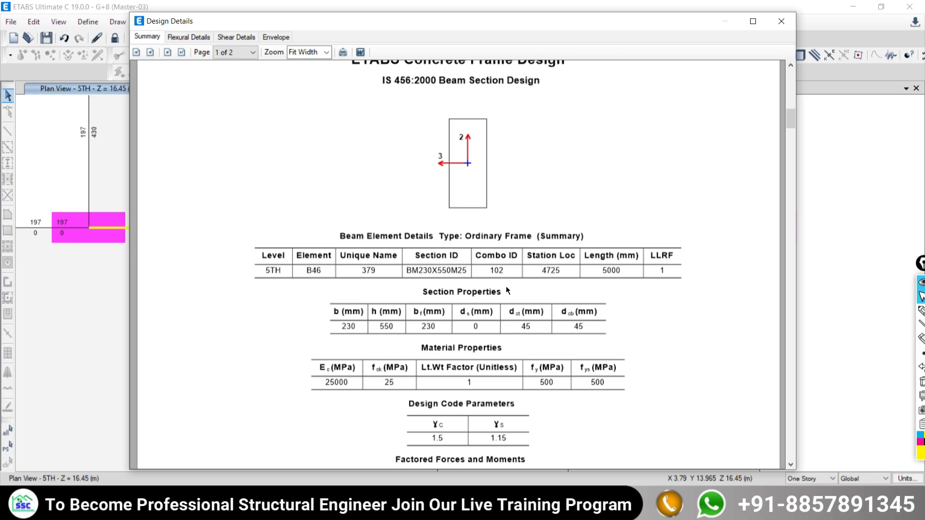
left_click(782, 21)
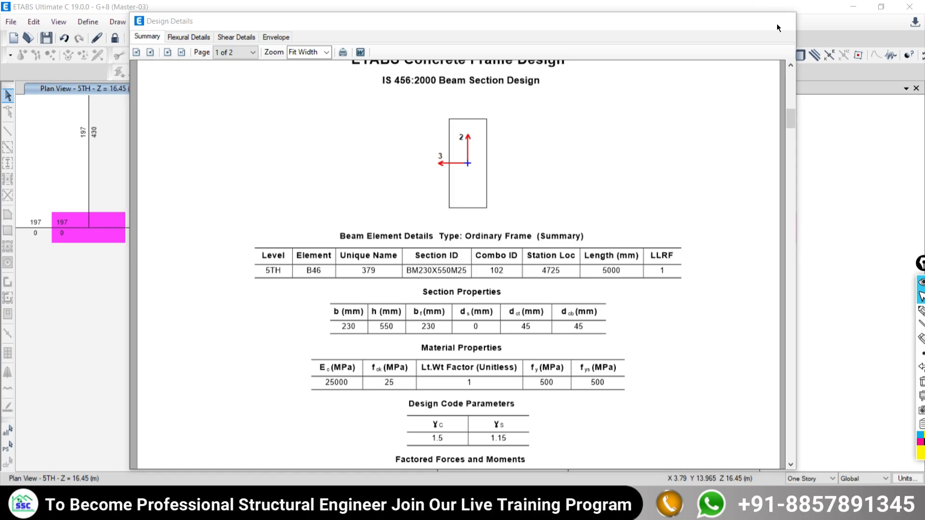
left_click(484, 372)
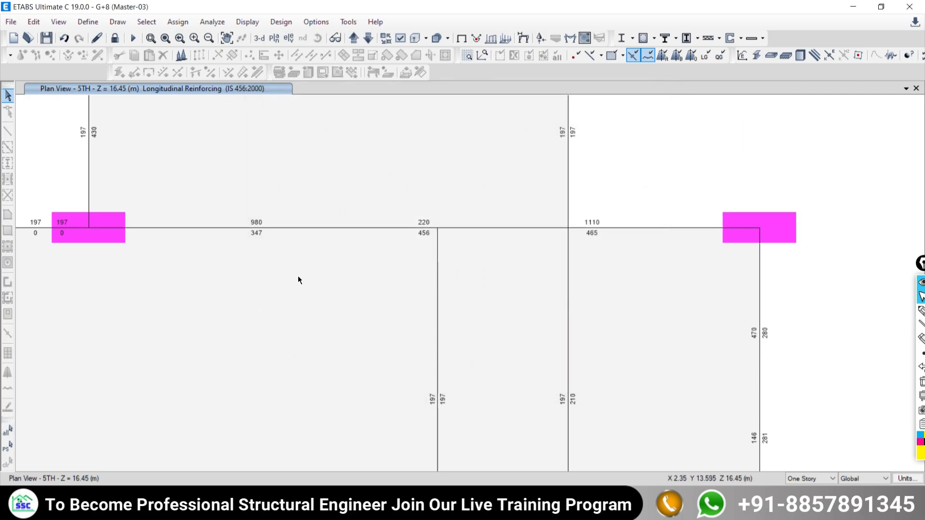
Open the concrete design information for column C9 on the 5TH story and view its interaction surface.
scroll(313, 284, "down", 1)
scroll(345, 314, "up", 3)
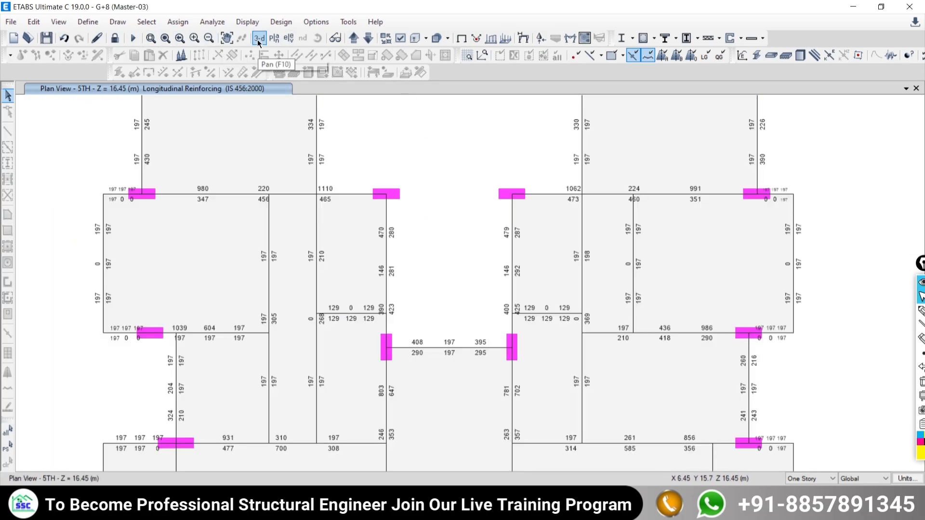
scroll(390, 198, "up", 2)
scroll(389, 235, "down", 2)
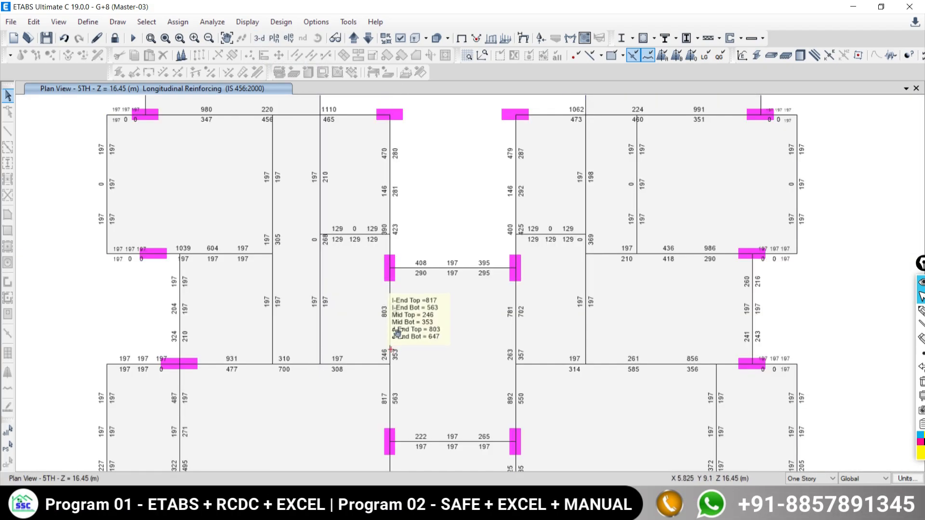
scroll(391, 329, "up", 2)
scroll(391, 328, "down", 2)
scroll(390, 323, "up", 2)
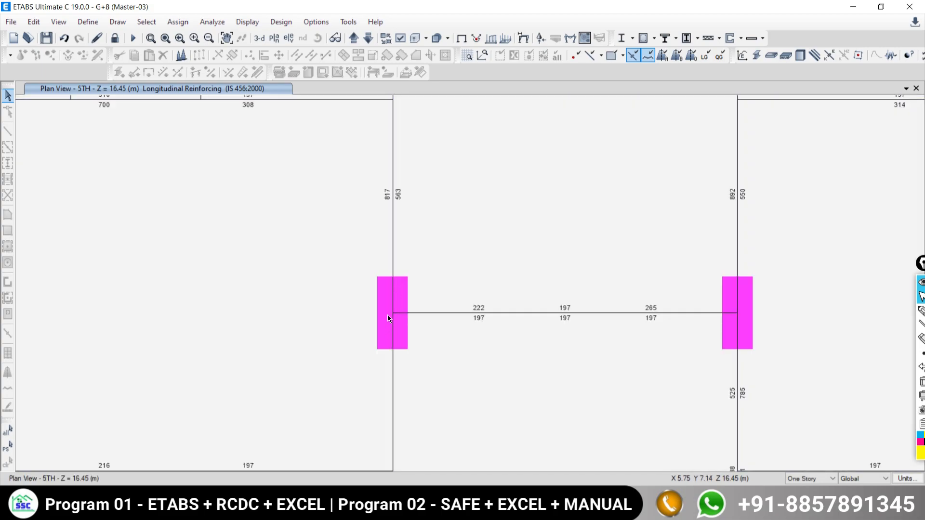
mouse_move(389, 314)
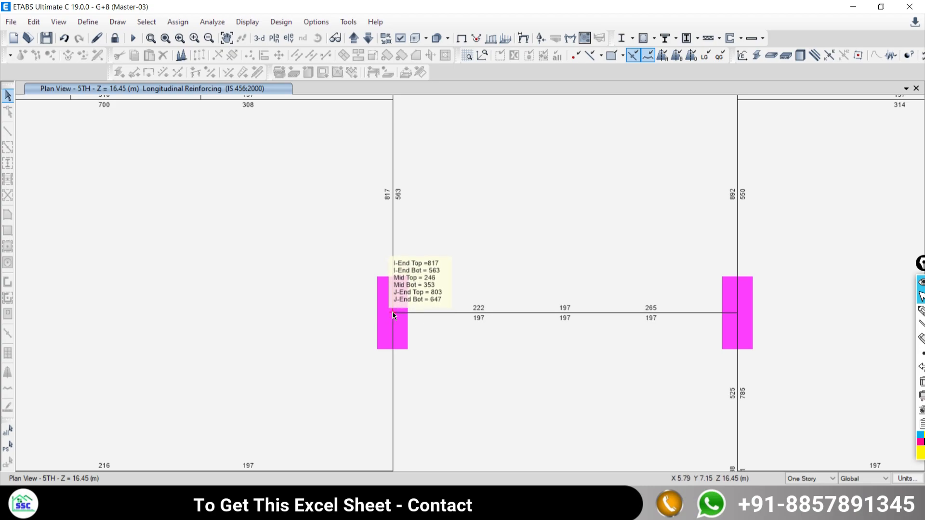
left_click(392, 312, "ctrl")
left_click(423, 260)
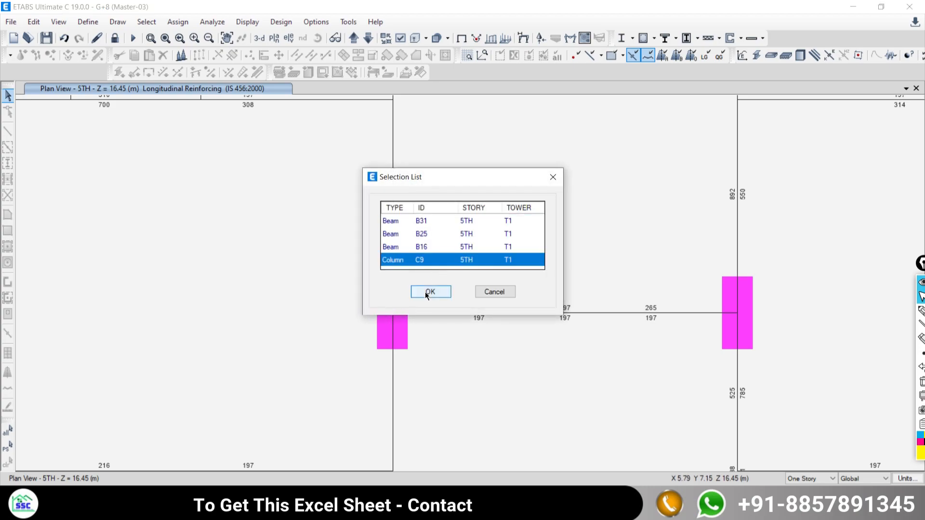
left_click(429, 292)
left_click(438, 344)
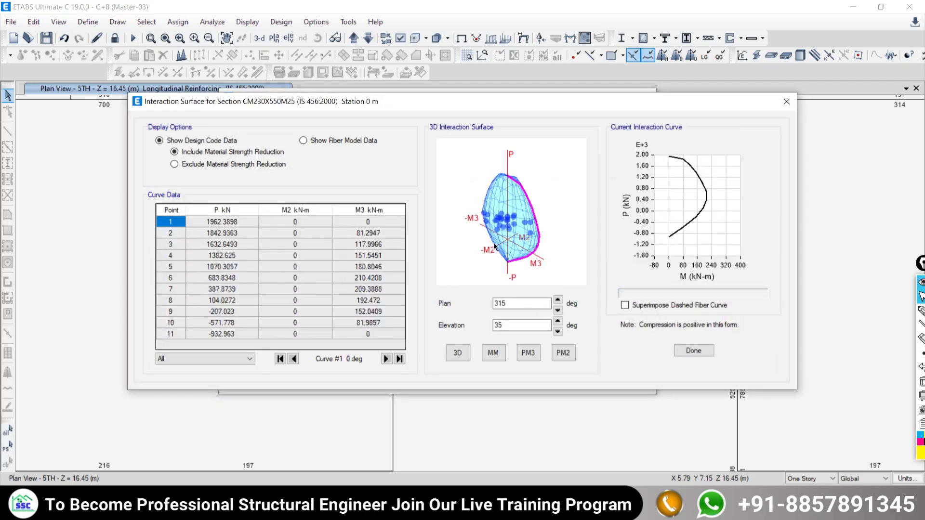
left_click(786, 101)
Open column C9's design details for combo 105 and review its axial force, biaxial moment, shear and additional moment tables.
left_click(486, 342)
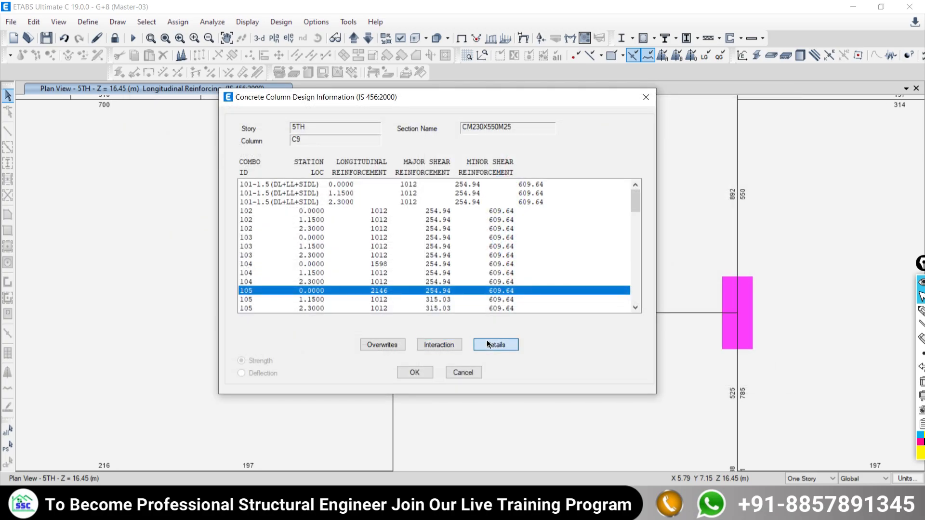
scroll(454, 185, "down", 1)
scroll(455, 203, "down", 20)
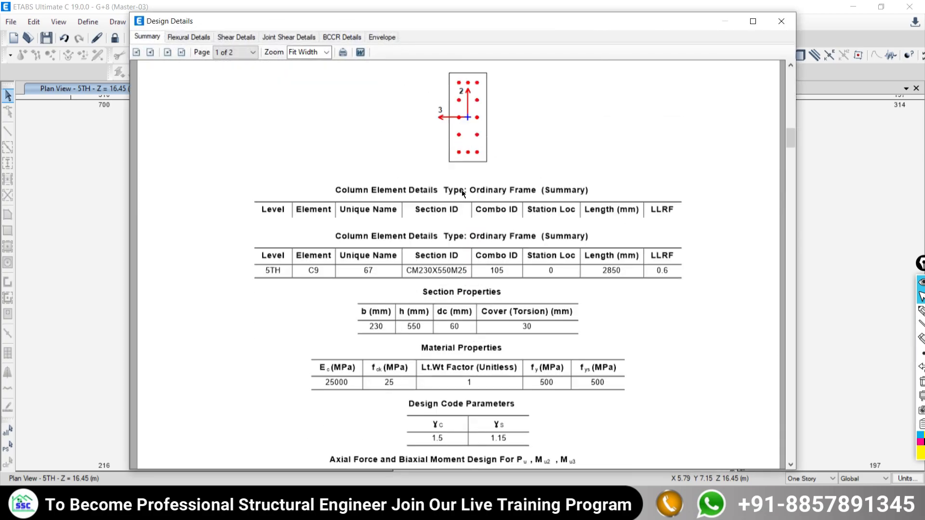
scroll(465, 221, "down", 3)
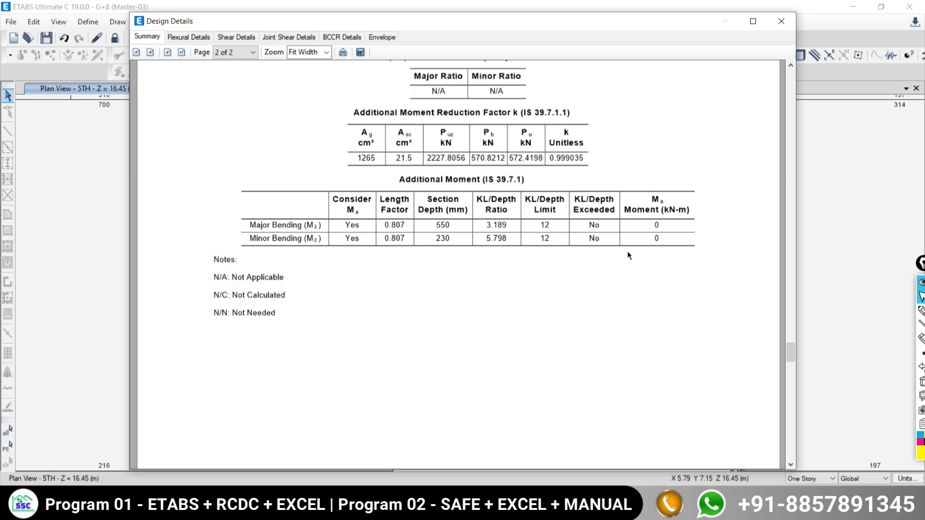
scroll(464, 278, "up", 12)
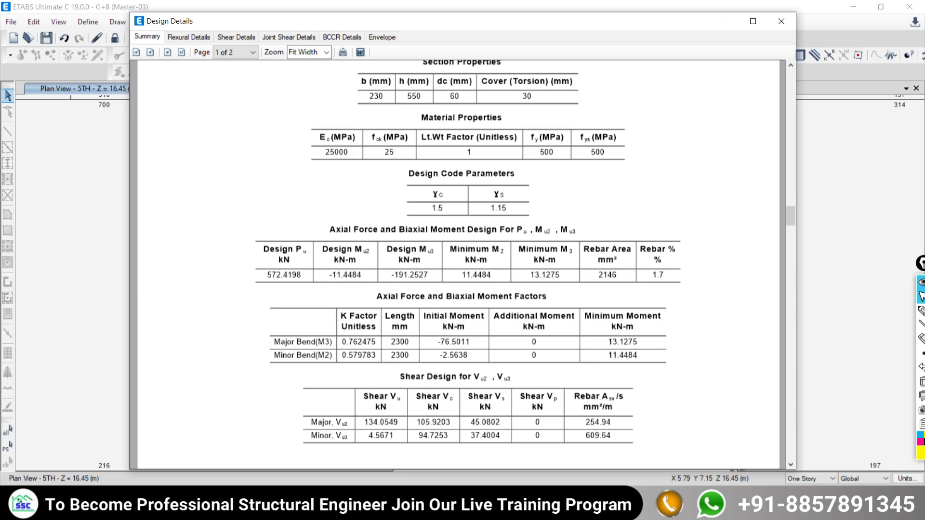
Switch to the Excel workbook and display the preliminary information on the Bi-Axial Slender Column sheet.
left_click(315, 509)
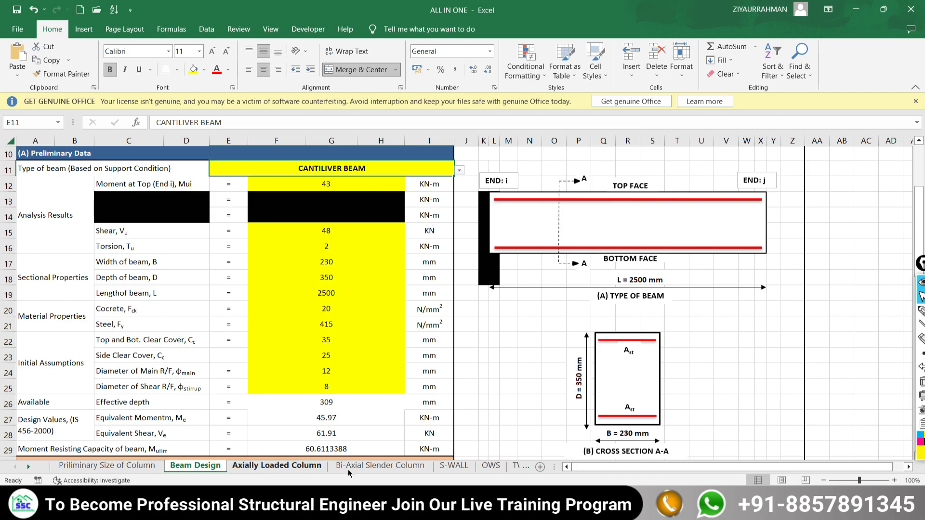
left_click(367, 466)
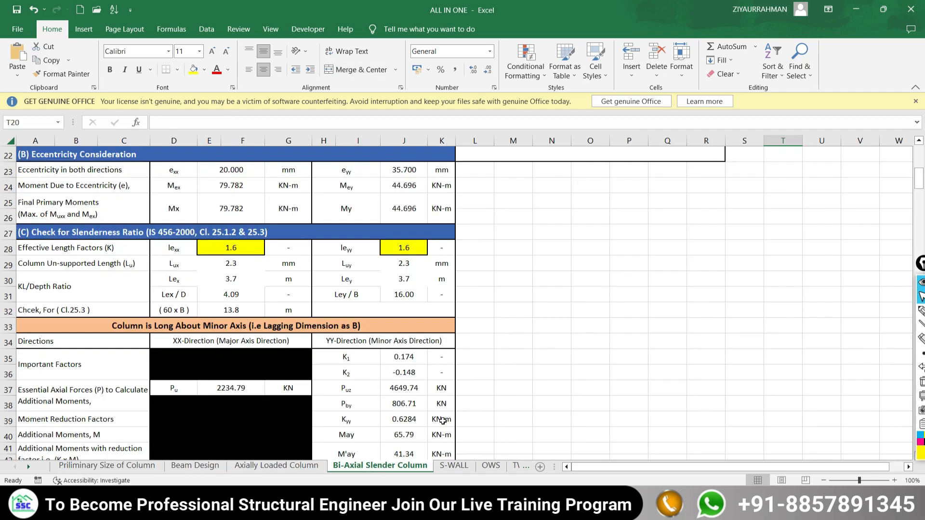
scroll(399, 326, "up", 7)
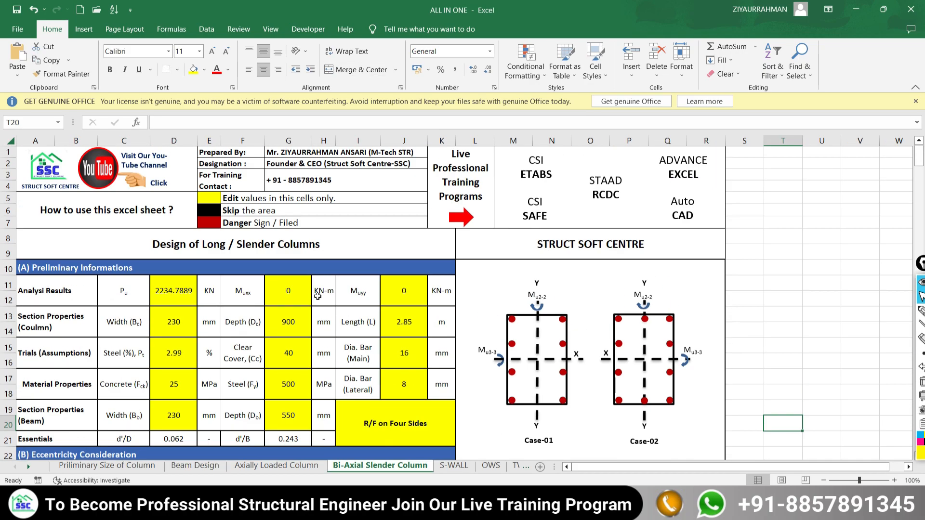
Review the Bi-Axial Slender Column sheet's moment capacity and vertical reinforcement checks, and close the column's design windows in ETABS.
scroll(317, 296, "down", 10)
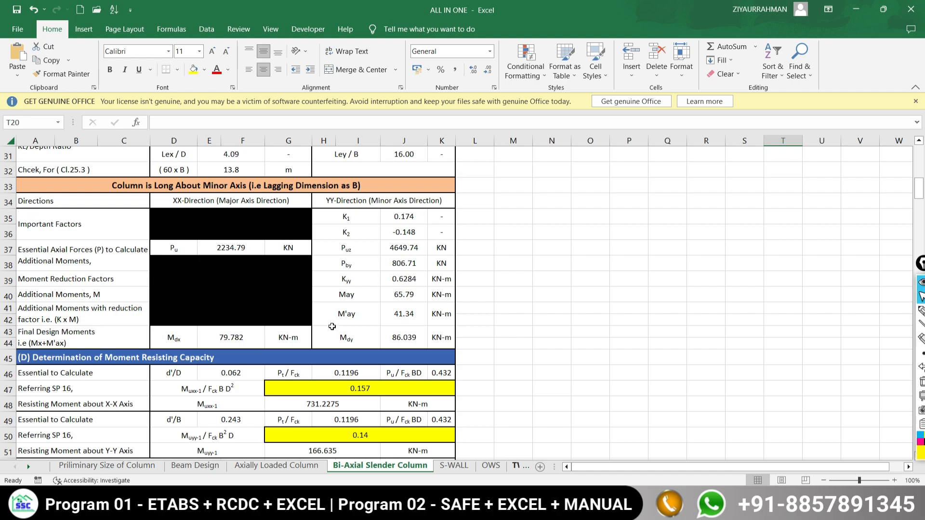
scroll(339, 376, "down", 7)
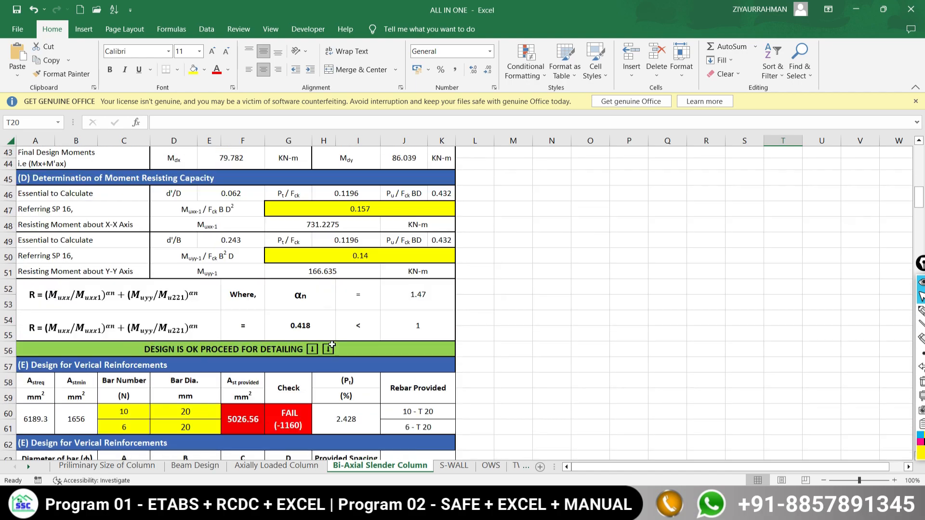
scroll(396, 377, "up", 5)
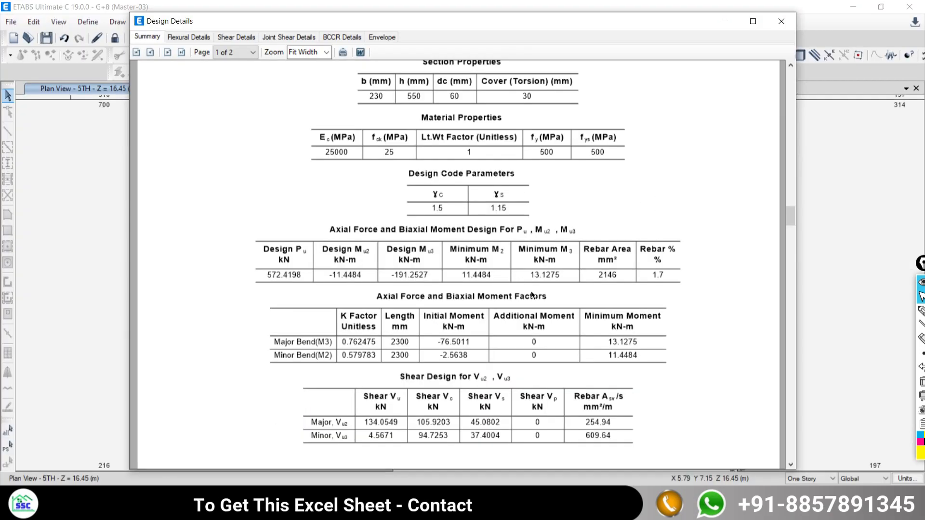
left_click(780, 21)
left_click(461, 373)
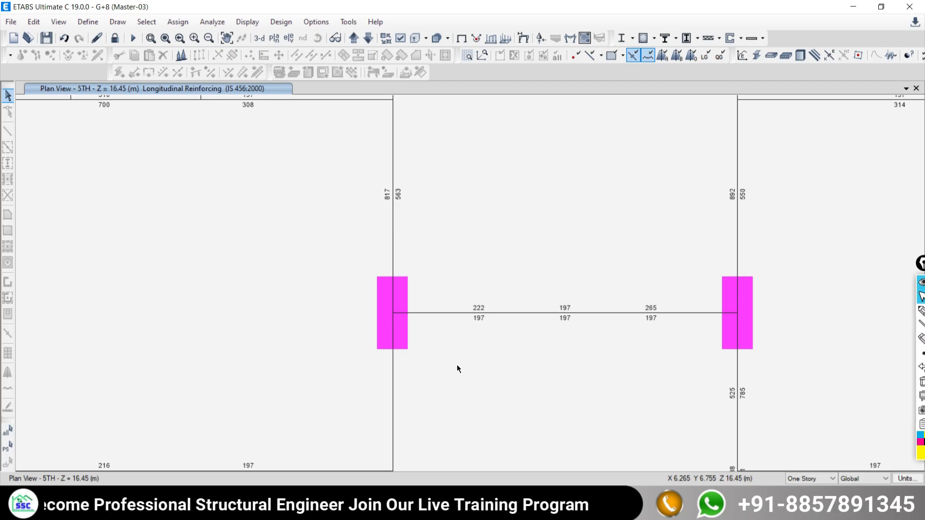
Switch to the Excel workbook and look through the S-WALL, OWS, TWS and STR design sheets.
key("alt+Tab")
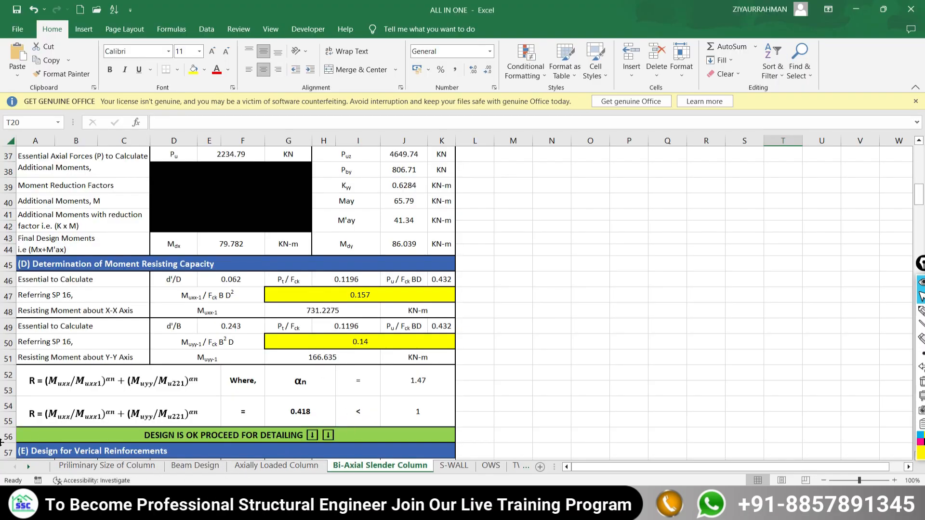
left_click(457, 466)
left_click(495, 465)
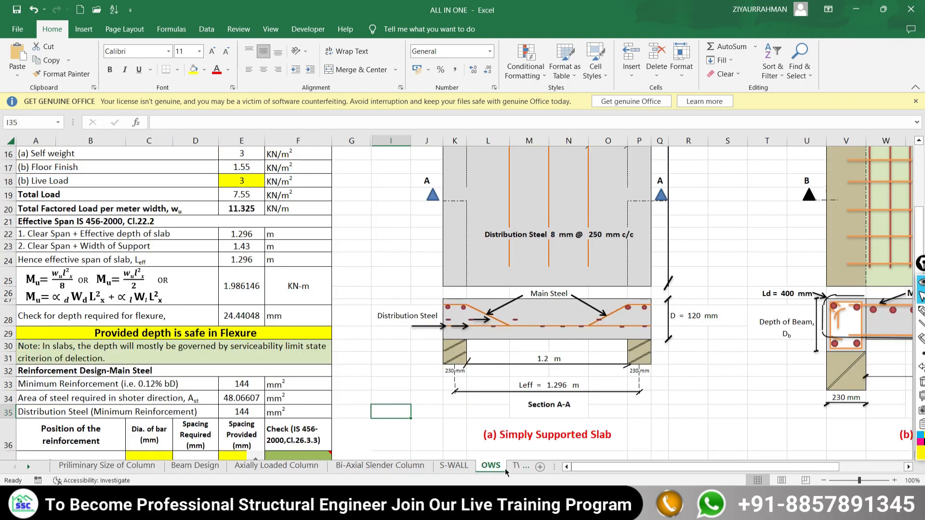
left_click(515, 466)
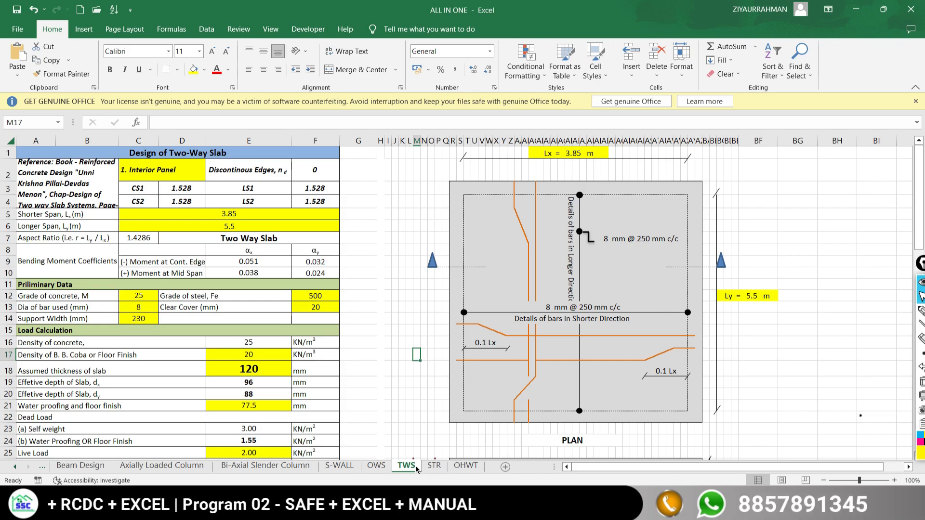
left_click(440, 466)
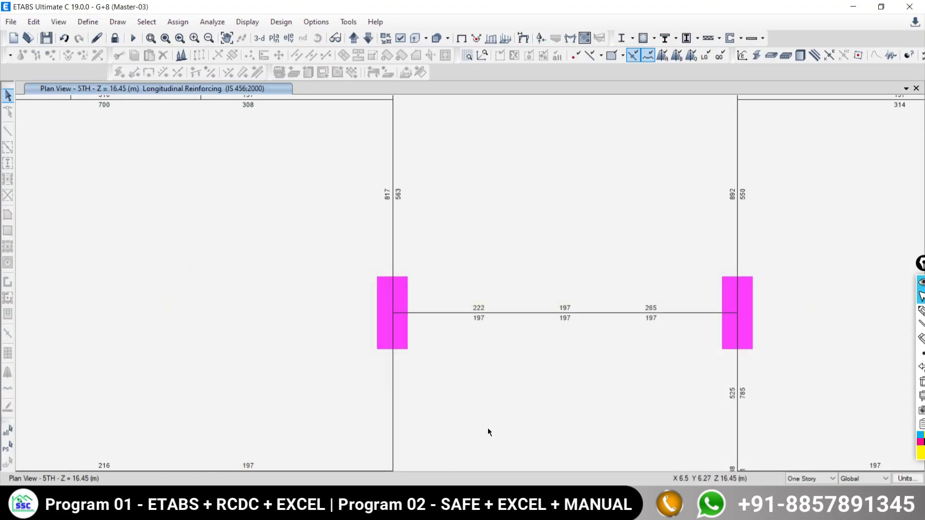
View the whole 5TH story longitudinal reinforcing plan in ETABS and switch to the Batch-11 PowerPoint presentation.
scroll(506, 330, "down", 5)
middle_click_drag(545, 321, 512, 292)
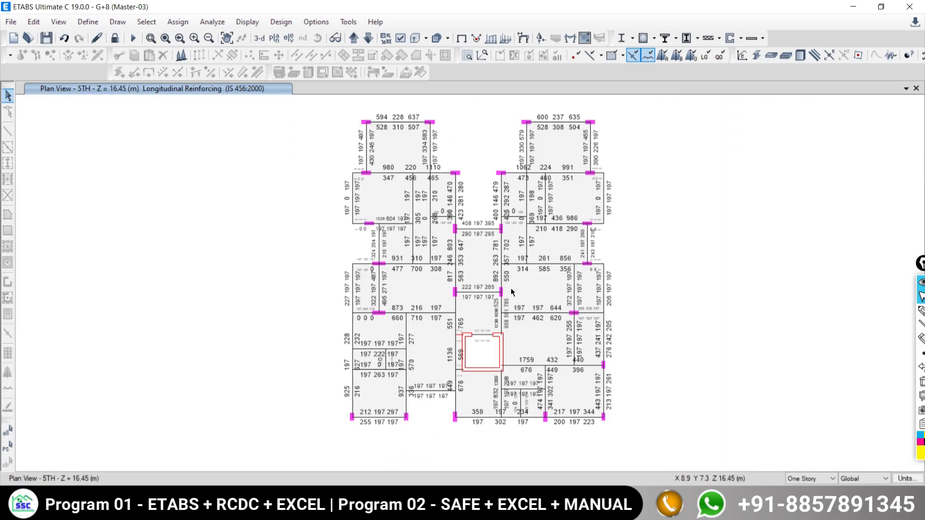
mouse_move(525, 247)
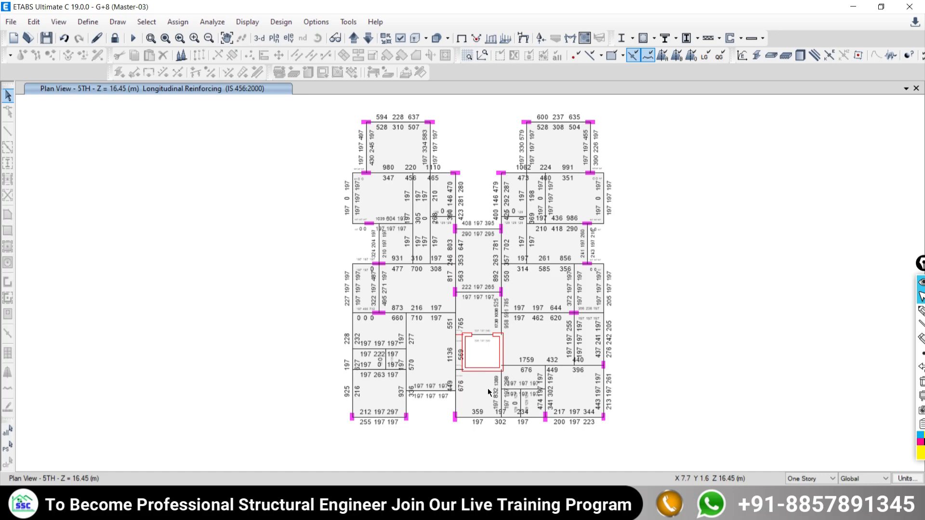
middle_click_drag(496, 245, 464, 241)
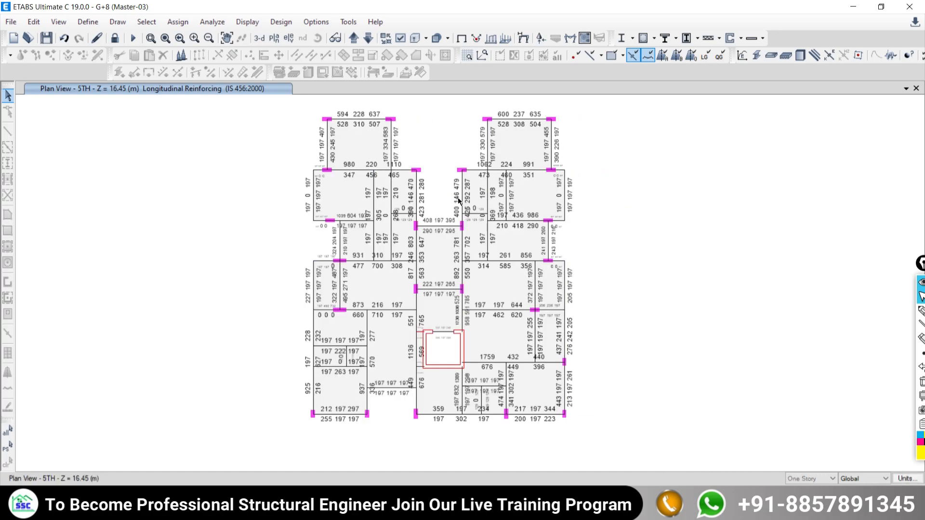
left_click(368, 503)
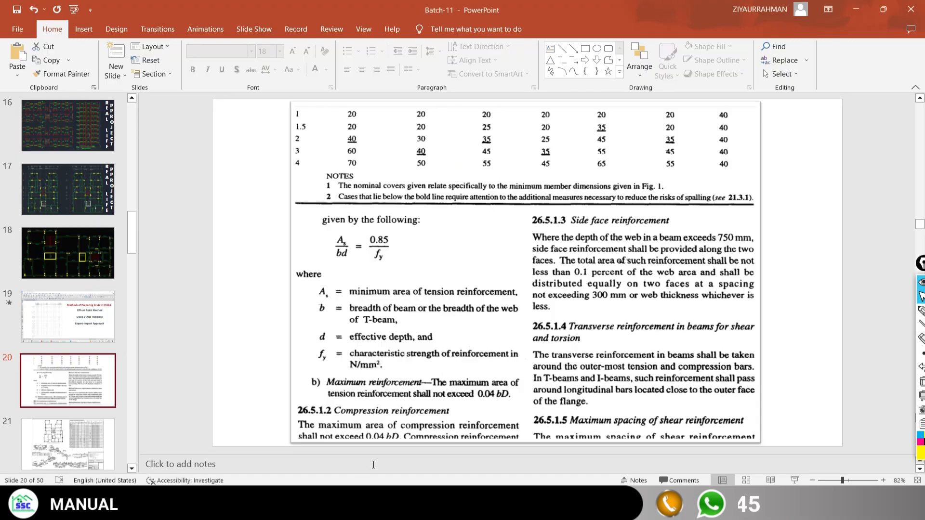